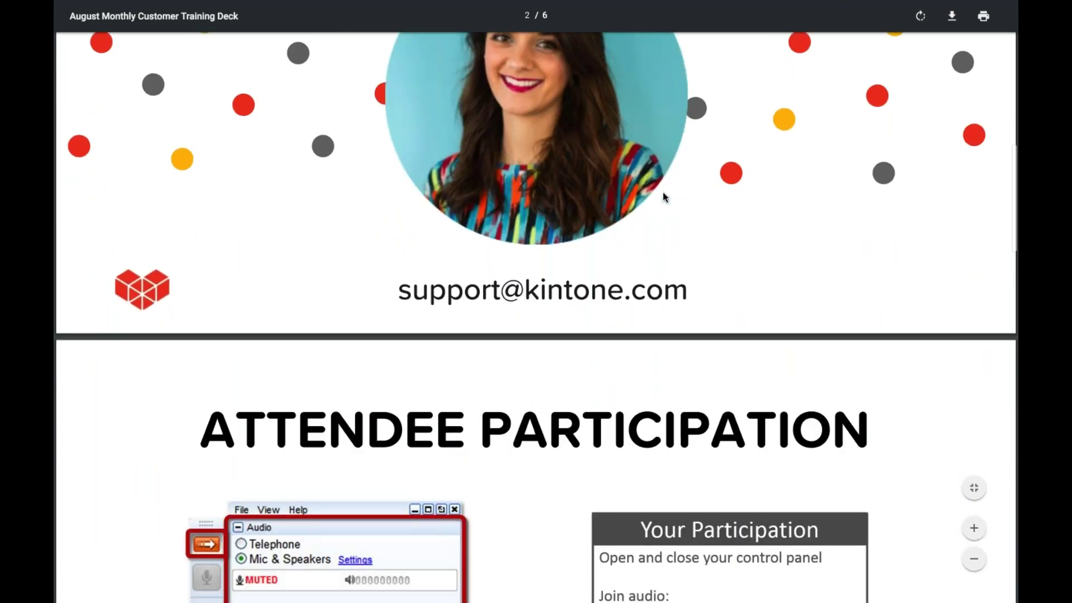
# Read through the training deck from the attendee participation slide to the Agenda slide on page 4.
pyautogui.scroll(-2, 665, 197)
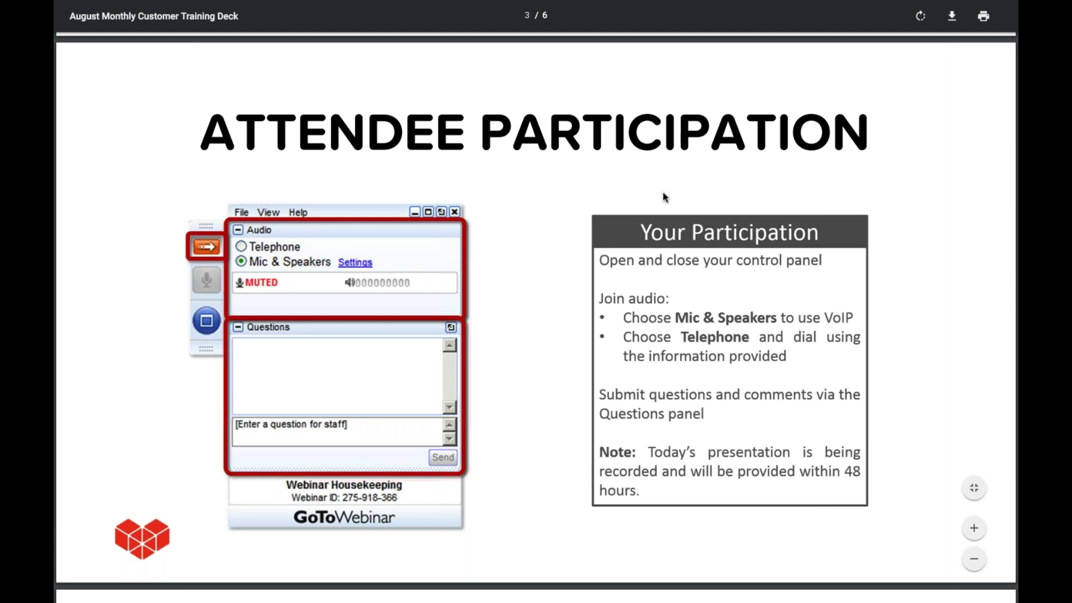
pyautogui.scroll(-9, 664, 196)
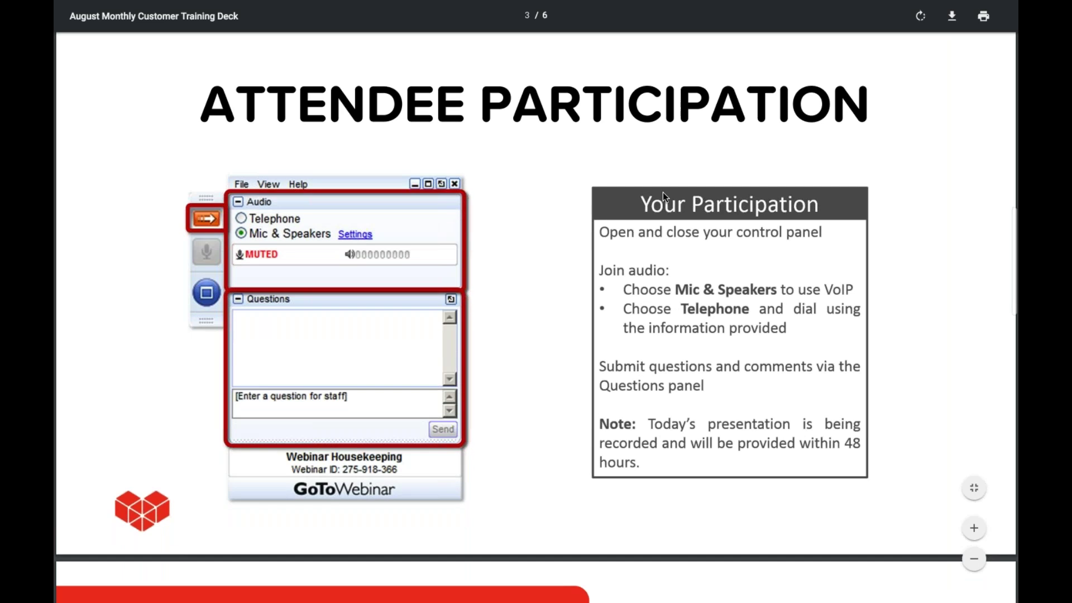
pyautogui.scroll(-2, 573, 270)
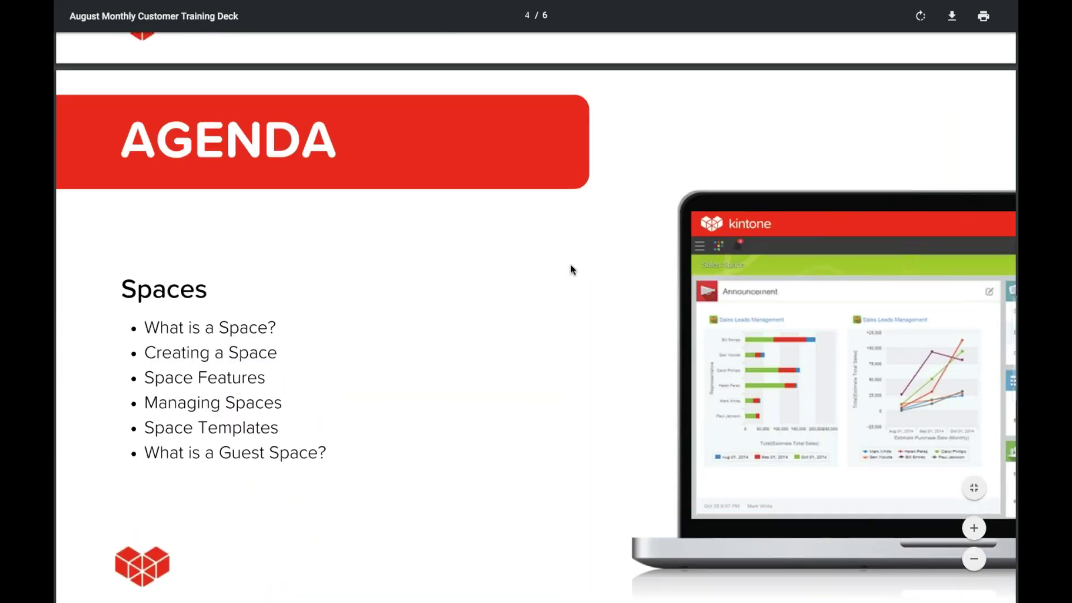
pyautogui.scroll(1, 572, 270)
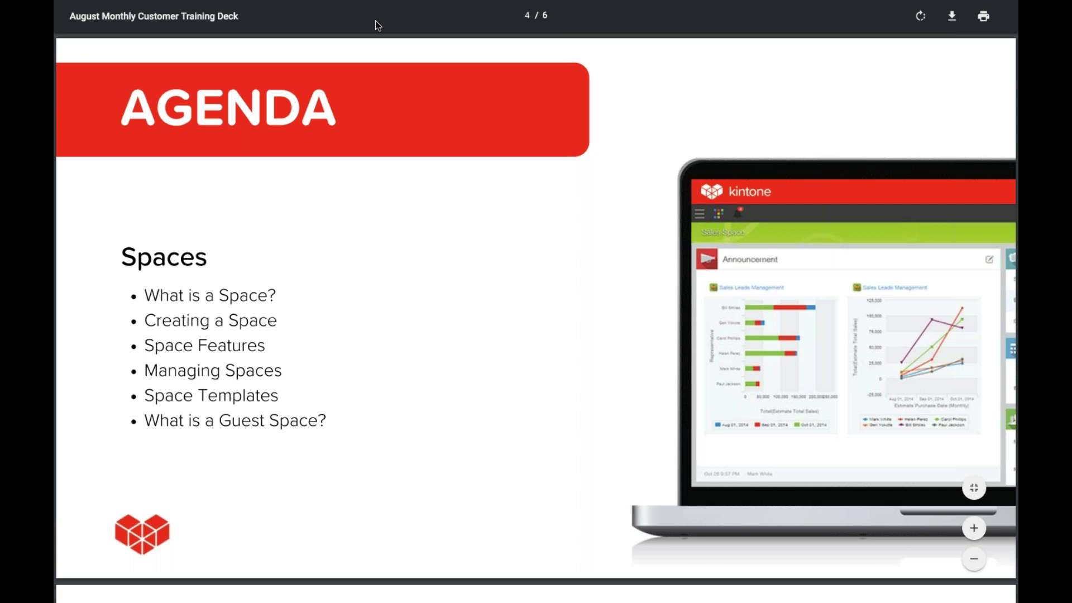
# Switch to Kintone and create a space from scratch named "Customer Success", keeping the default cover photo and members.
pyautogui.click(365, 34)
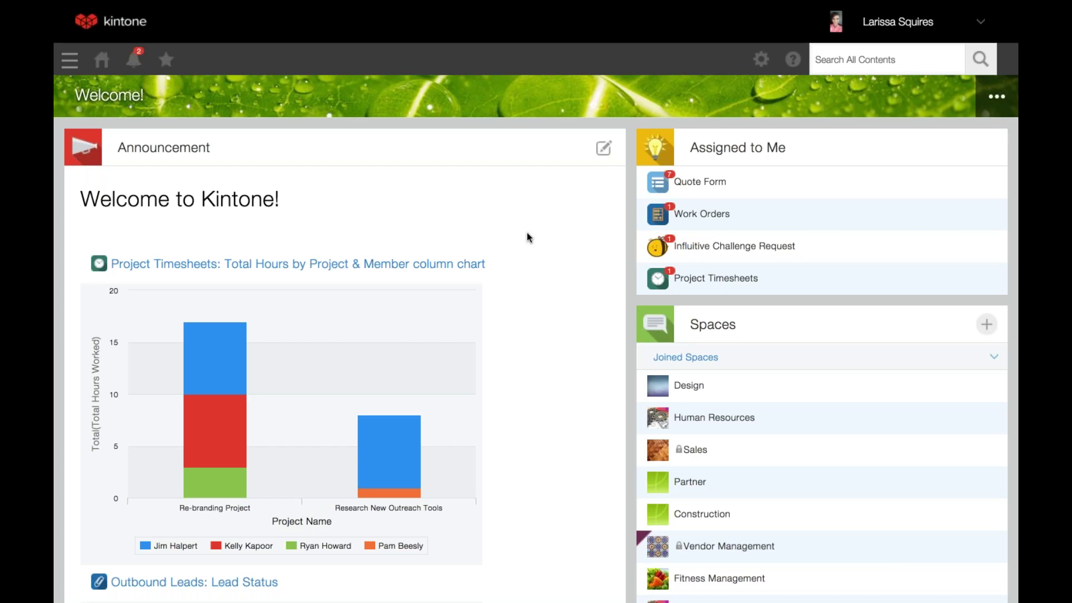
pyautogui.click(987, 325)
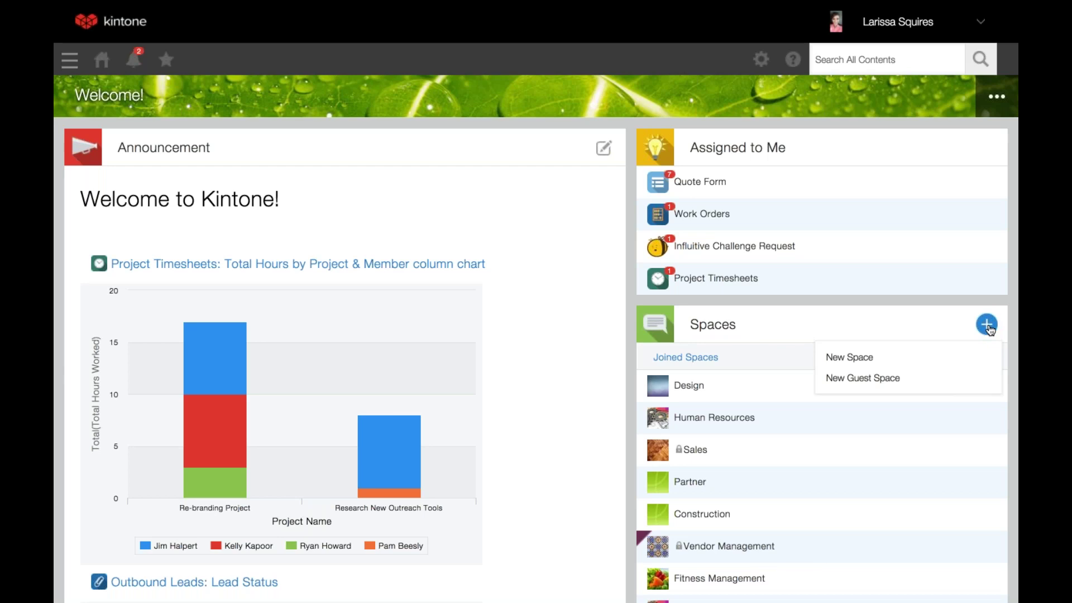
pyautogui.click(871, 357)
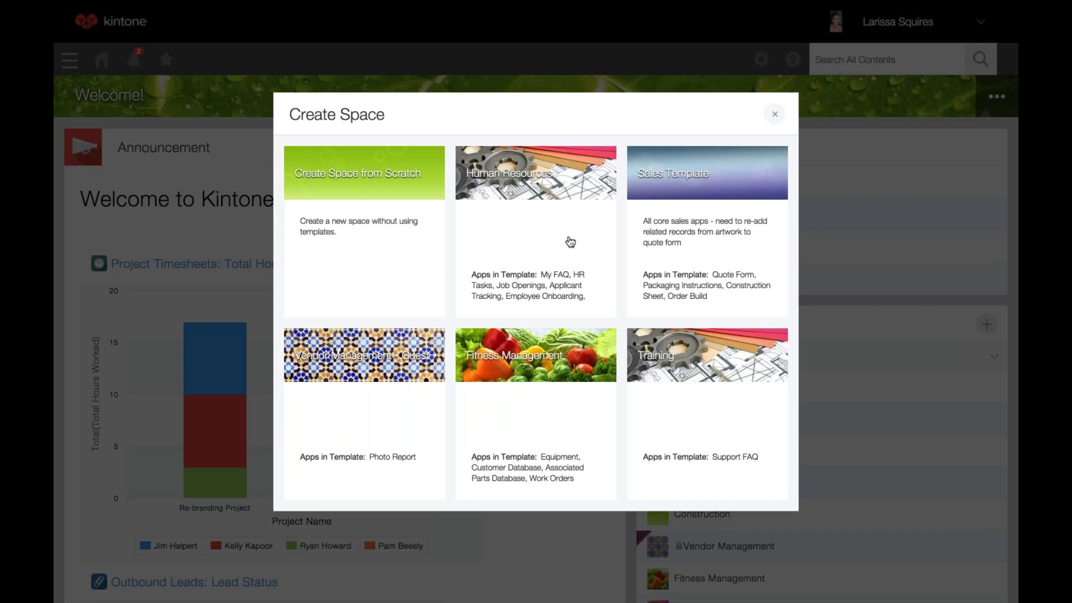
pyautogui.click(528, 244)
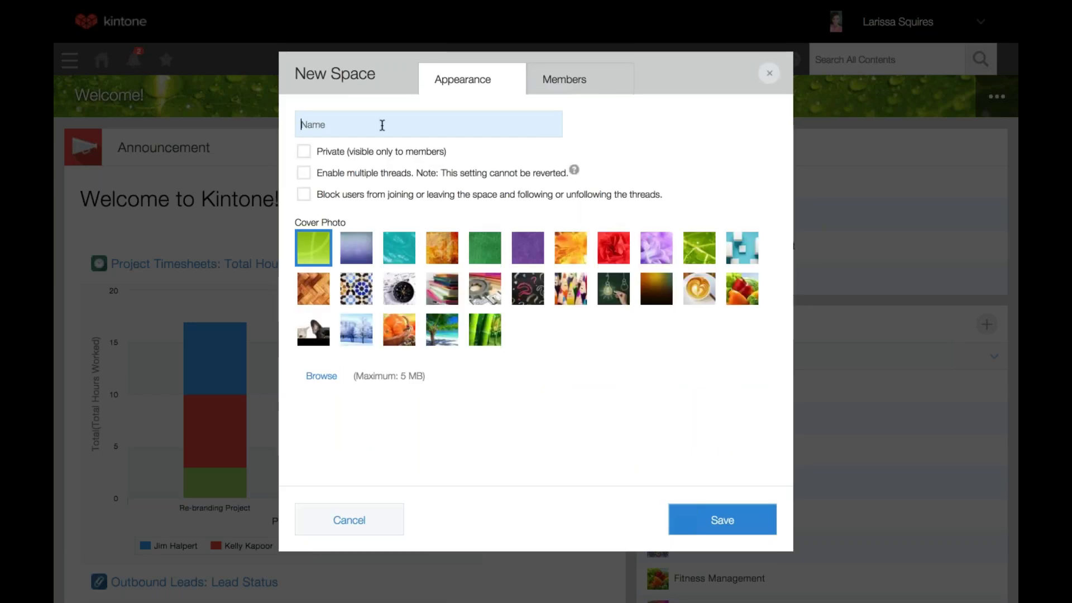
pyautogui.write('Customer Success')
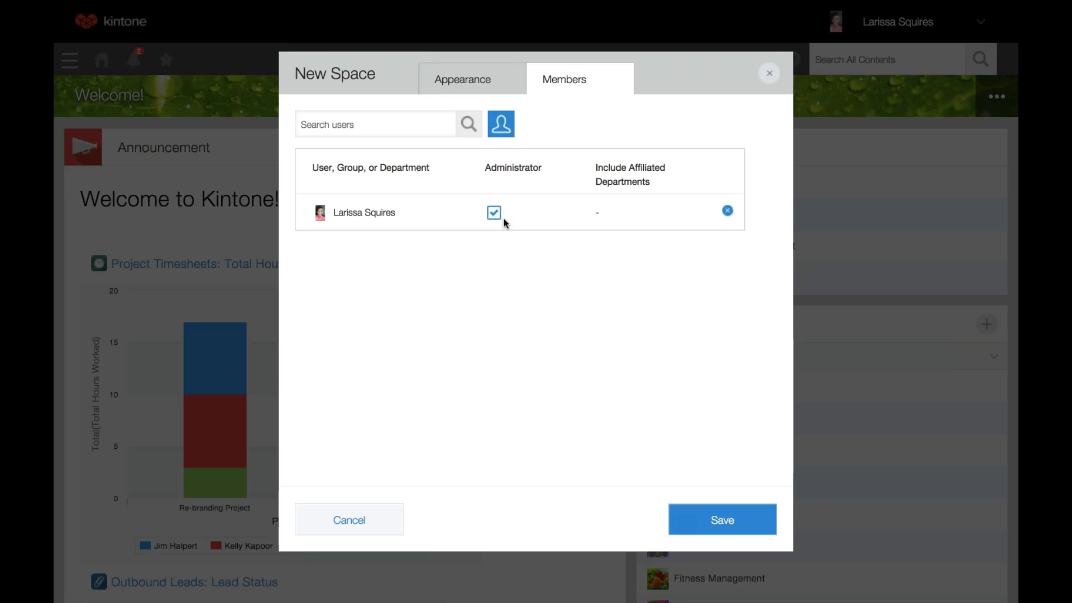
pyautogui.click(745, 525)
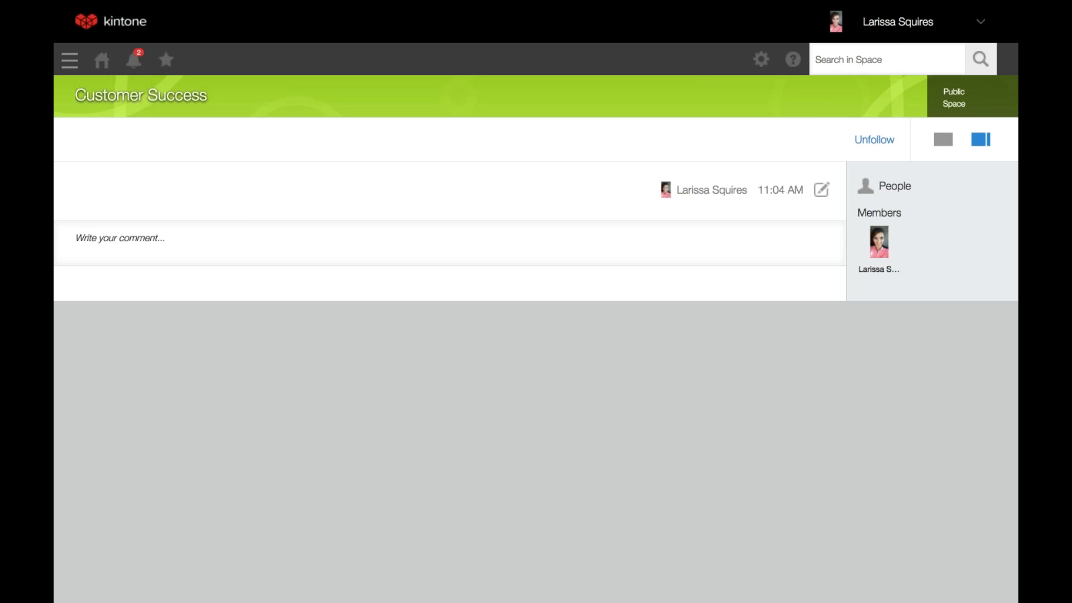
# Enable multiple threads in the settings of the Customer Success space.
pyautogui.click(988, 105)
pyautogui.click(949, 240)
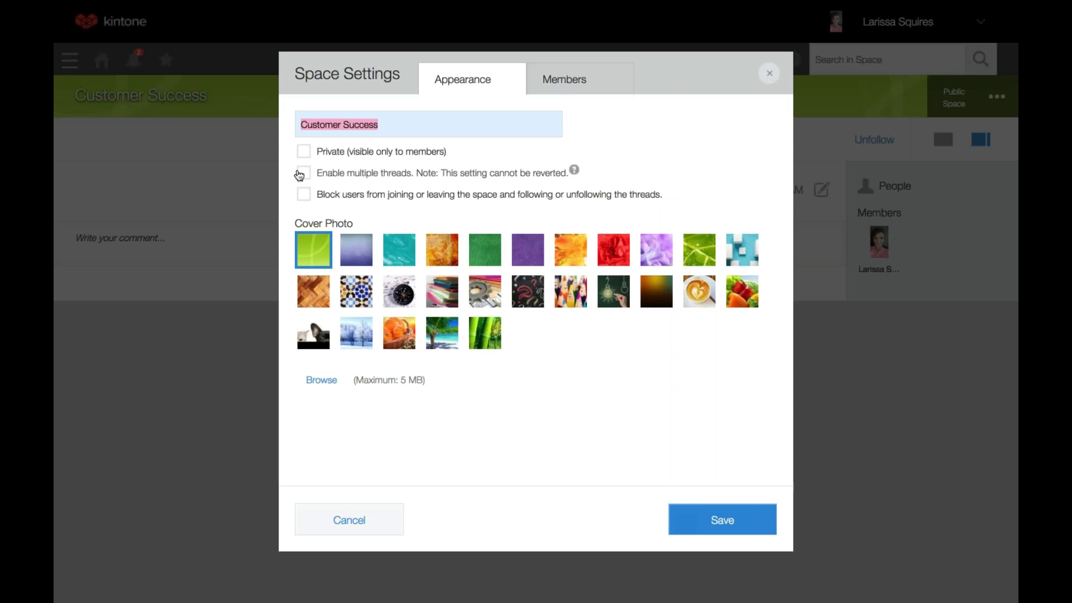
pyautogui.click(303, 172)
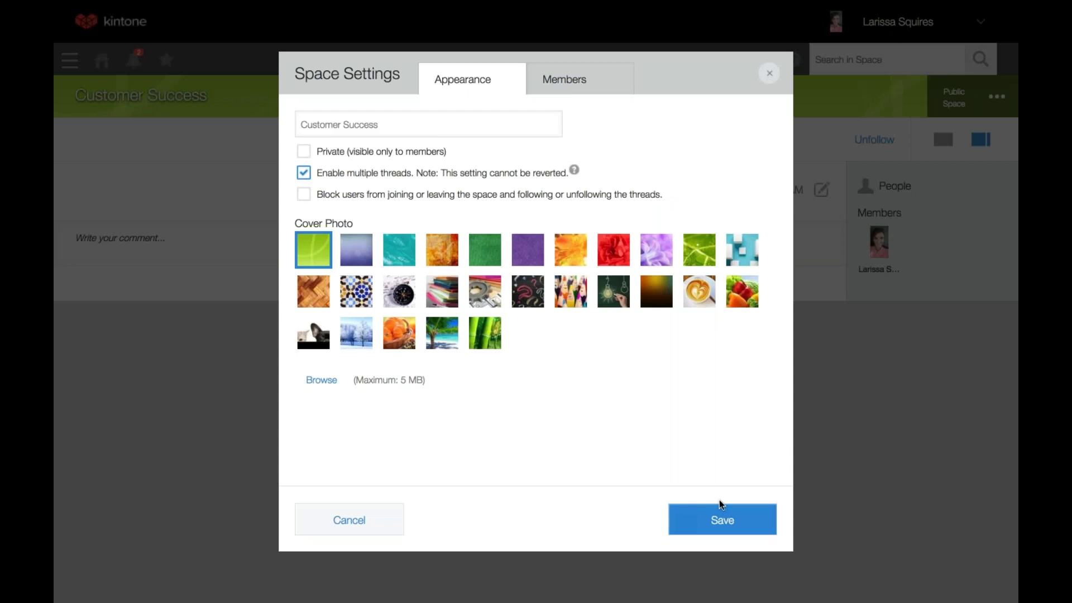
pyautogui.click(720, 506)
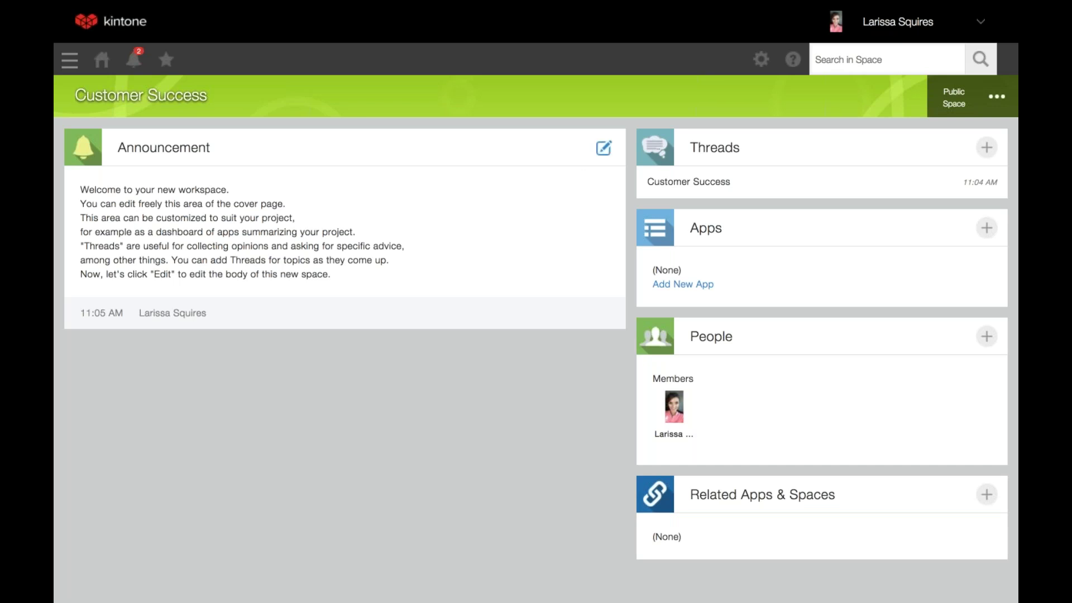
# Replace the space's announcement text with "Welcome to Kintone Customer Success".
pyautogui.click(604, 149)
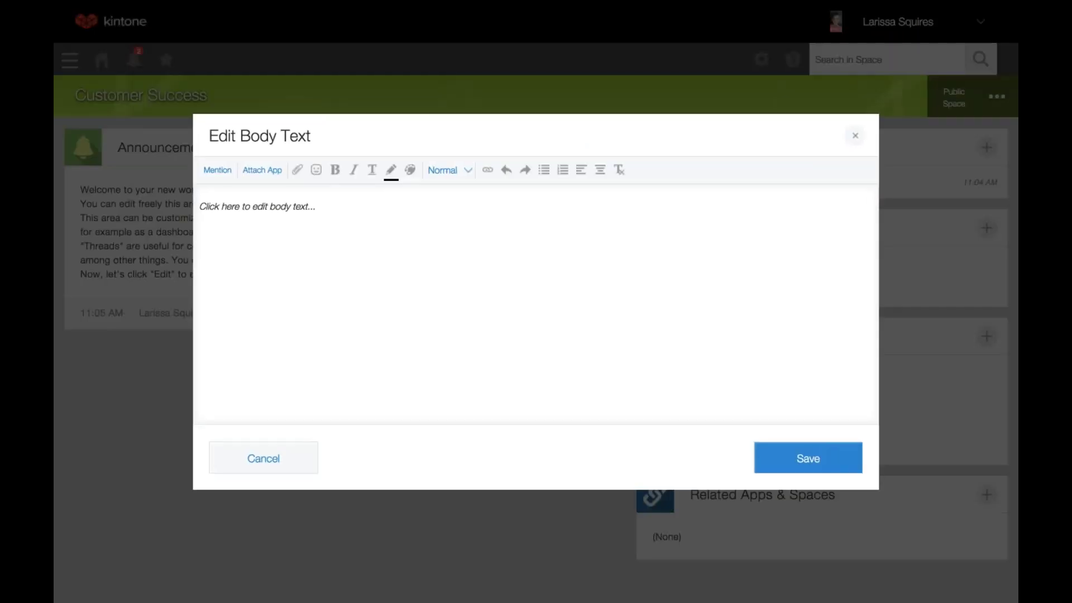
pyautogui.click(431, 281)
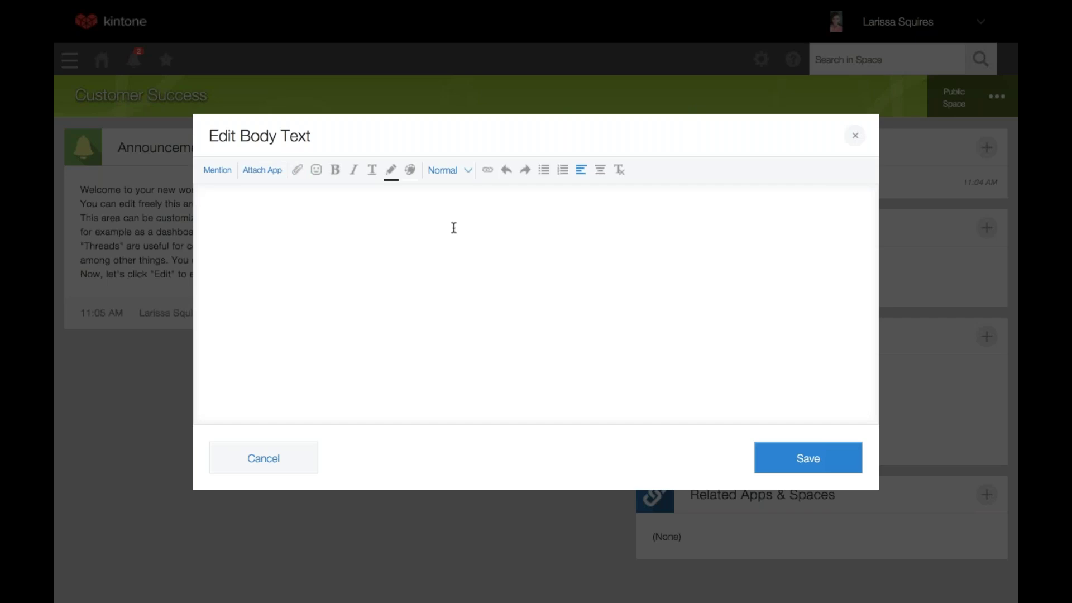
pyautogui.write('Welcome to Kintone Customer Su')
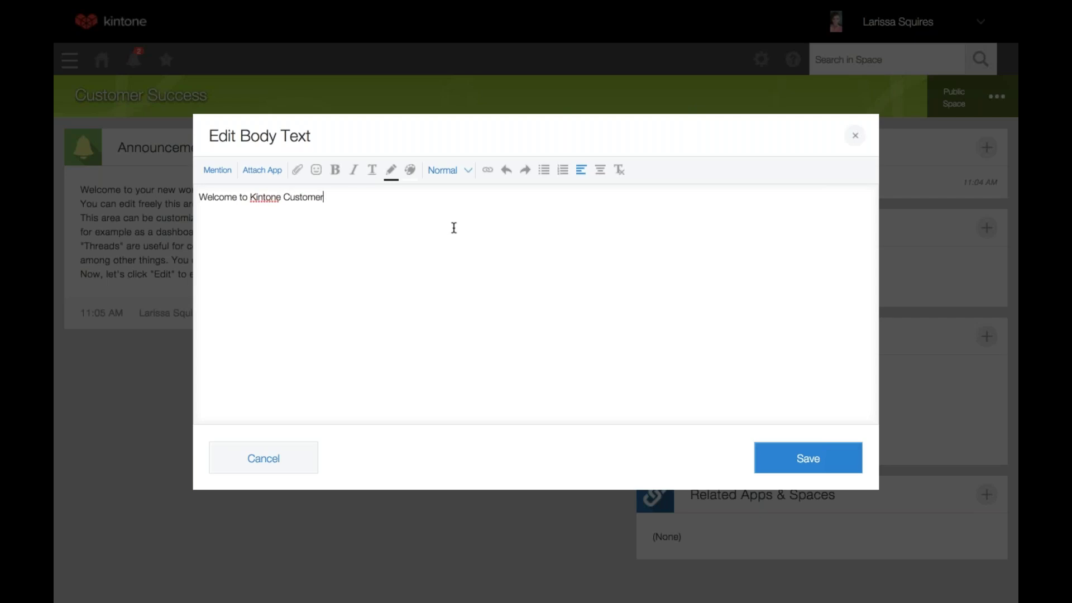
pyautogui.write('ccess')
pyautogui.click(821, 460)
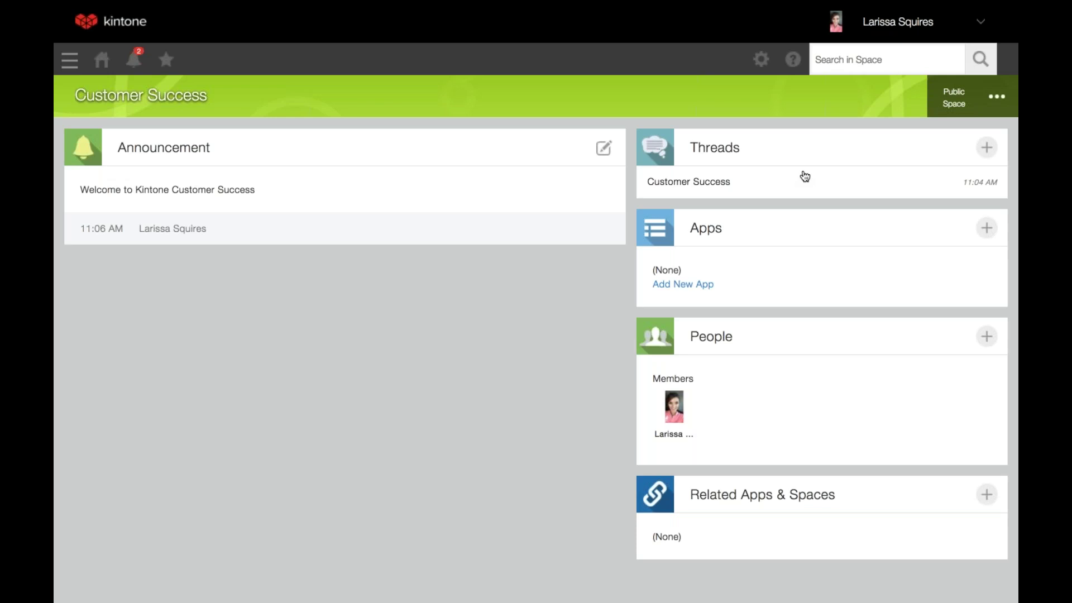
# Add a thread titled "Customer Support" with an empty body to the Customer Success space.
pyautogui.click(711, 182)
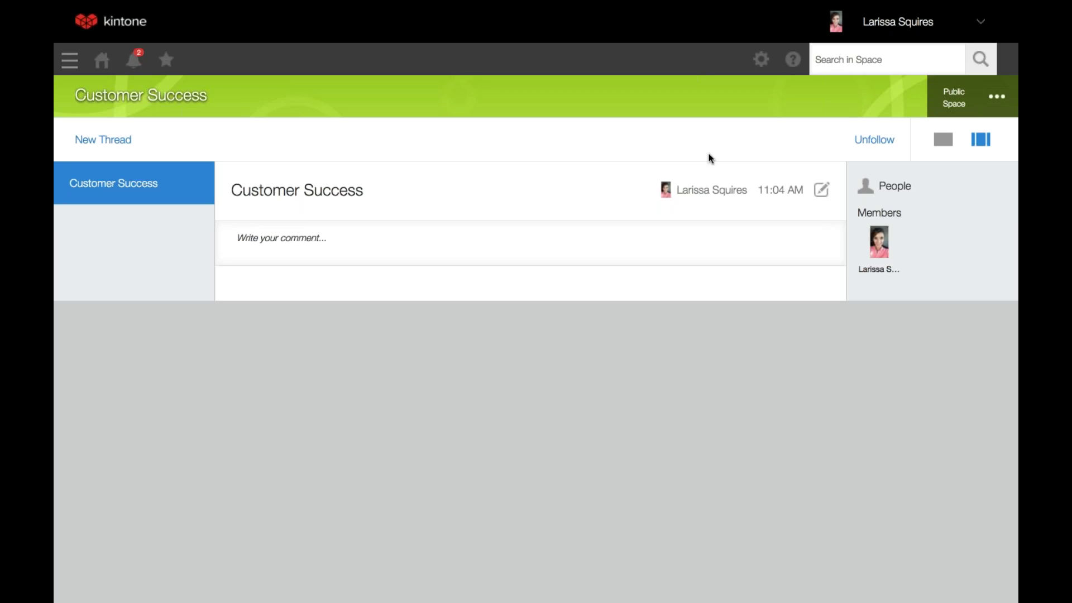
pyautogui.click(110, 140)
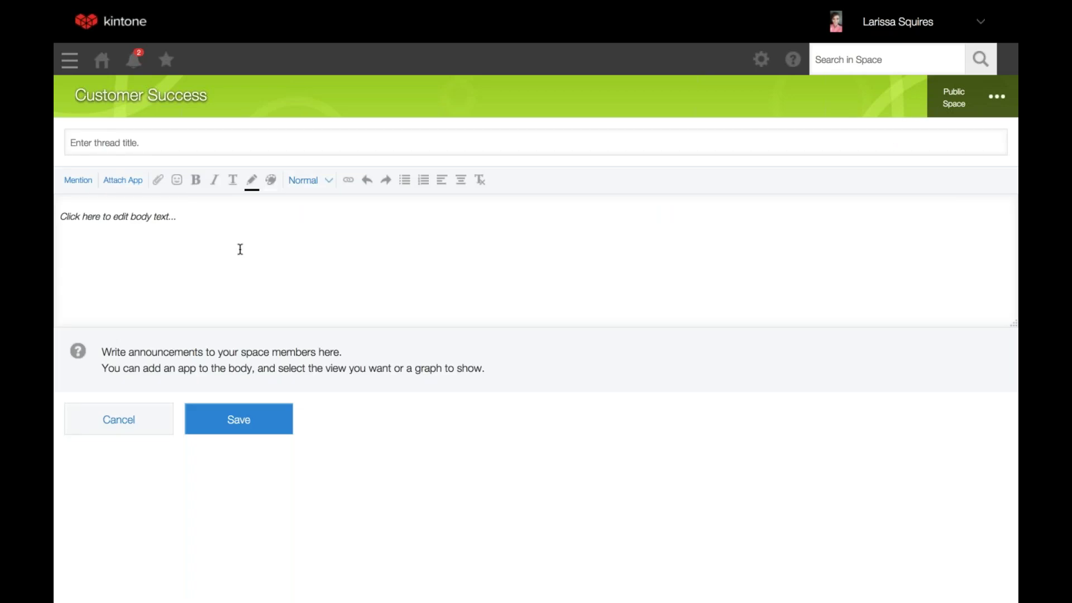
pyautogui.click(279, 144)
pyautogui.write('Customer Support')
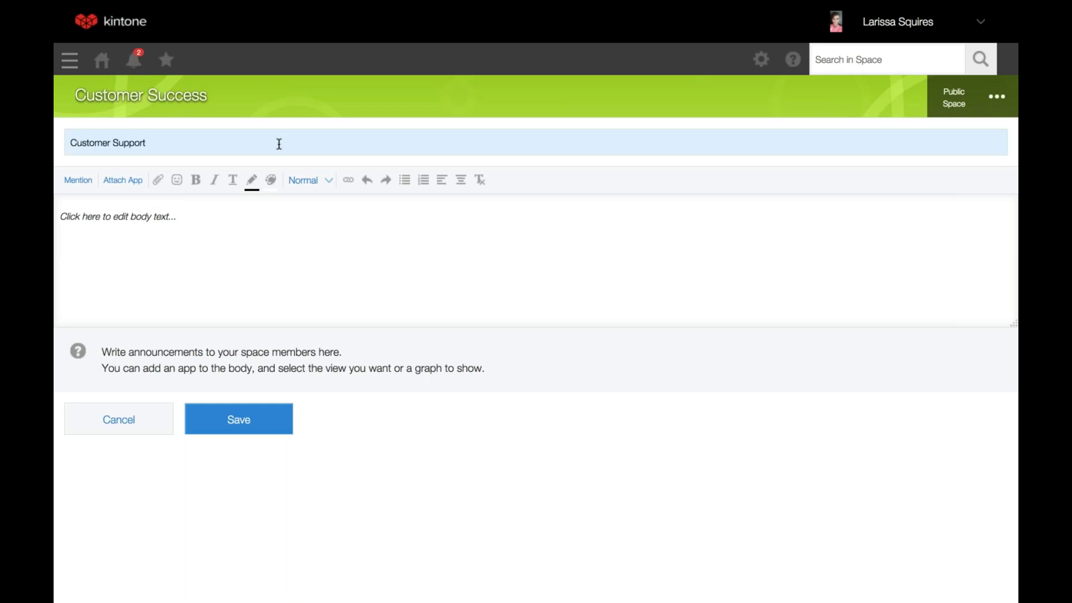
pyautogui.click(260, 255)
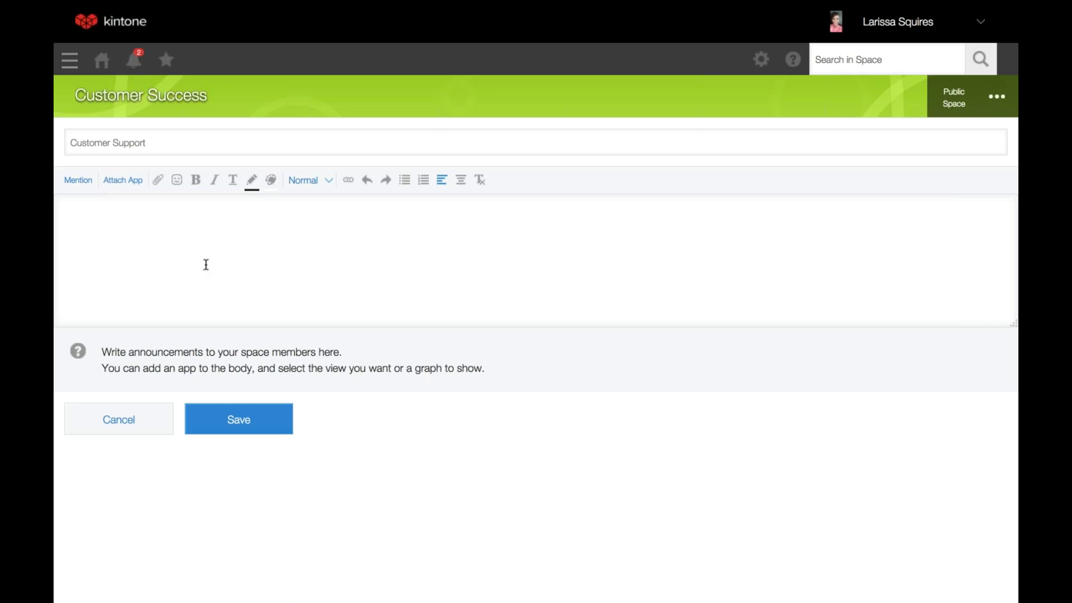
pyautogui.click(239, 420)
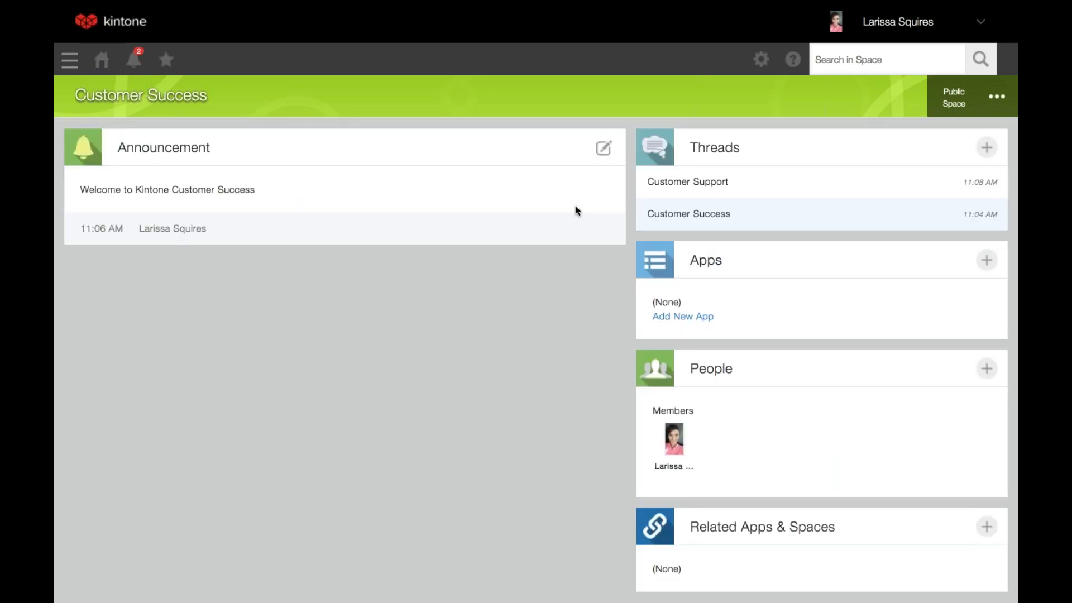
# Add another thread titled "Customer Content" with an empty body to the space.
pyautogui.click(986, 147)
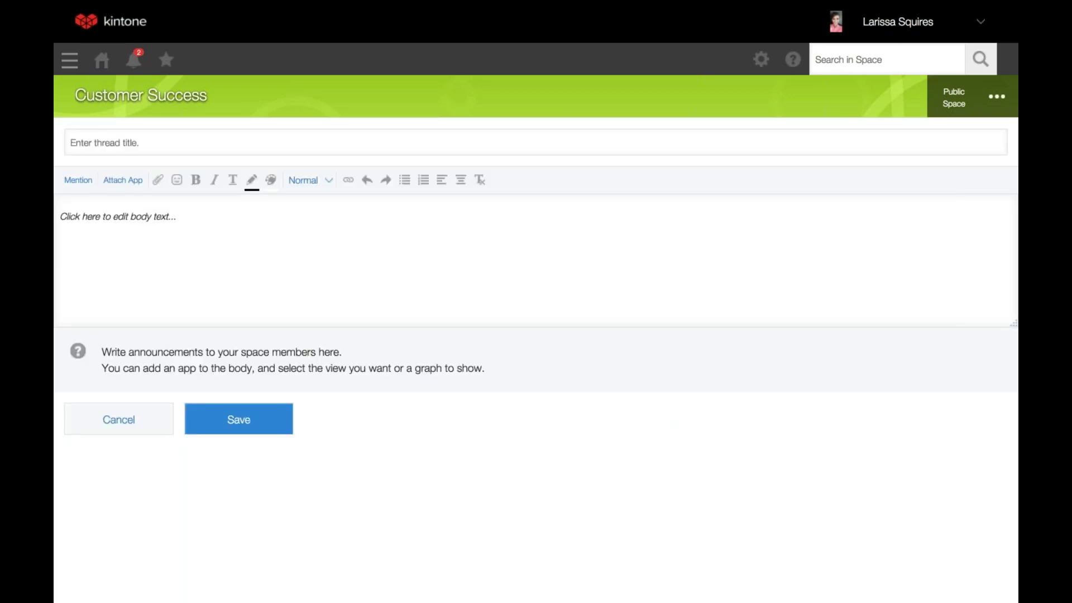
pyautogui.click(224, 143)
pyautogui.write('Customer')
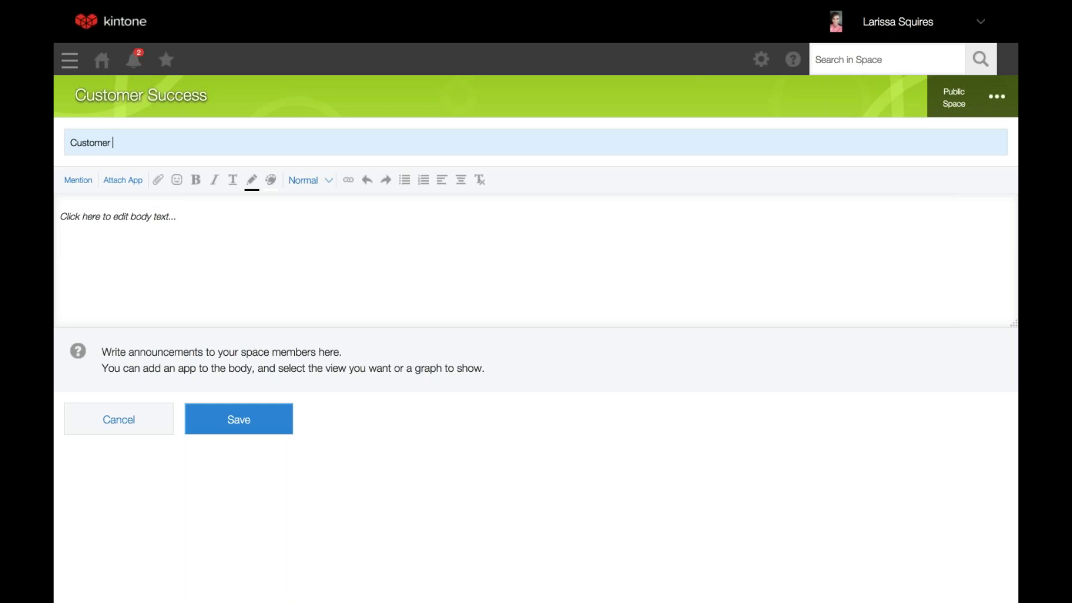
pyautogui.write(' Content')
pyautogui.click(252, 228)
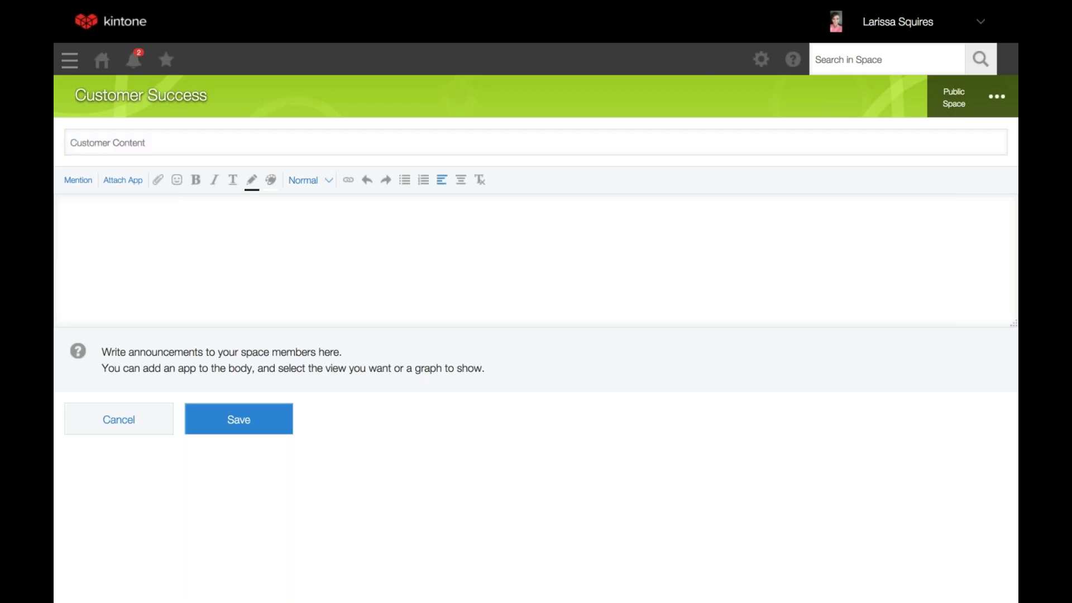
pyautogui.click(244, 428)
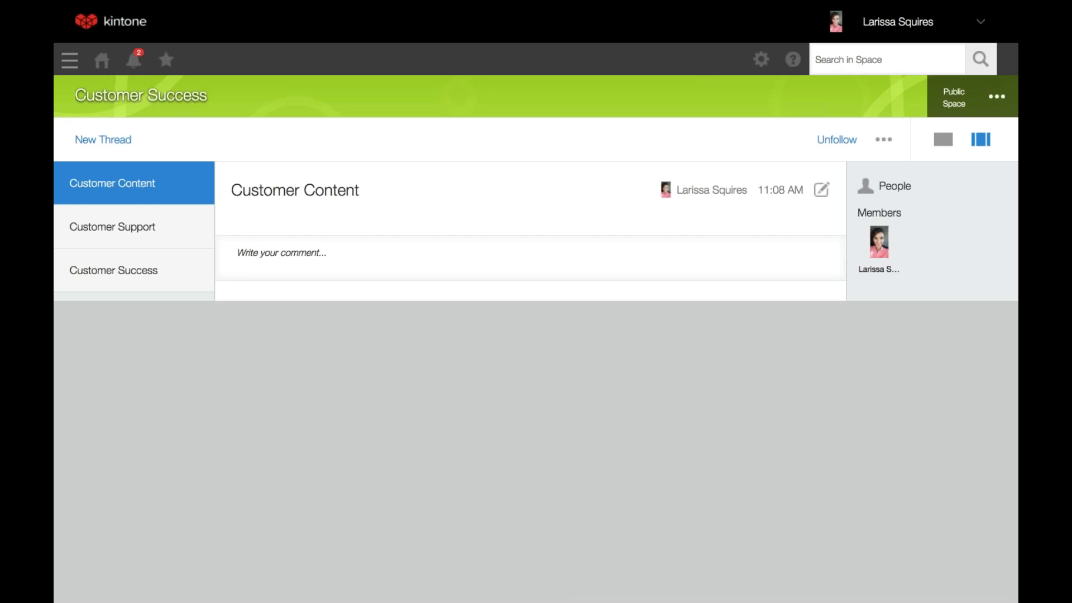
# View each of the space's threads and delete the Customer Content thread.
pyautogui.click(147, 240)
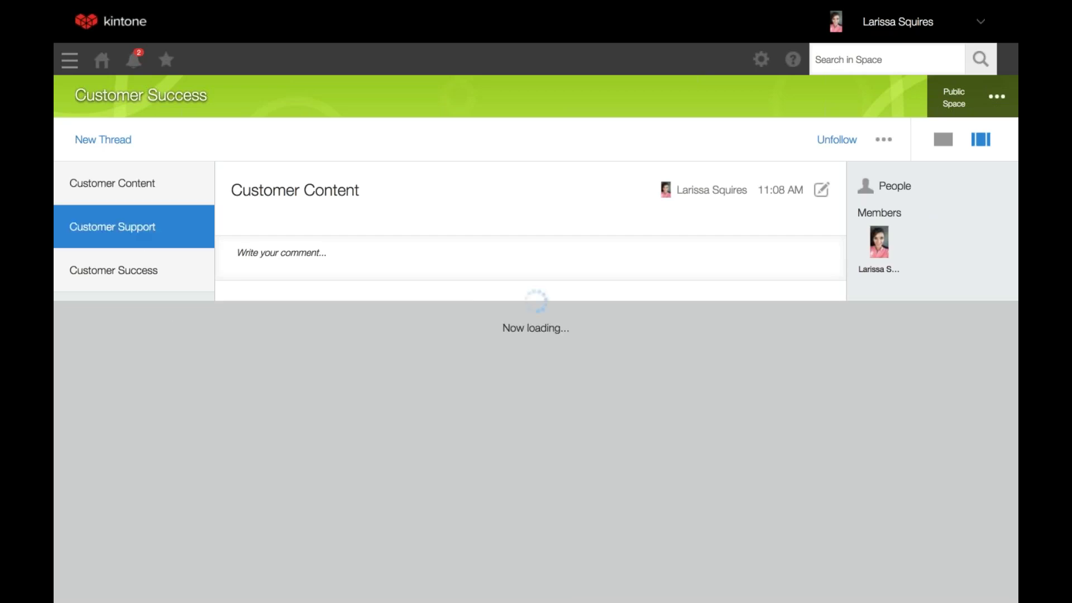
pyautogui.click(149, 275)
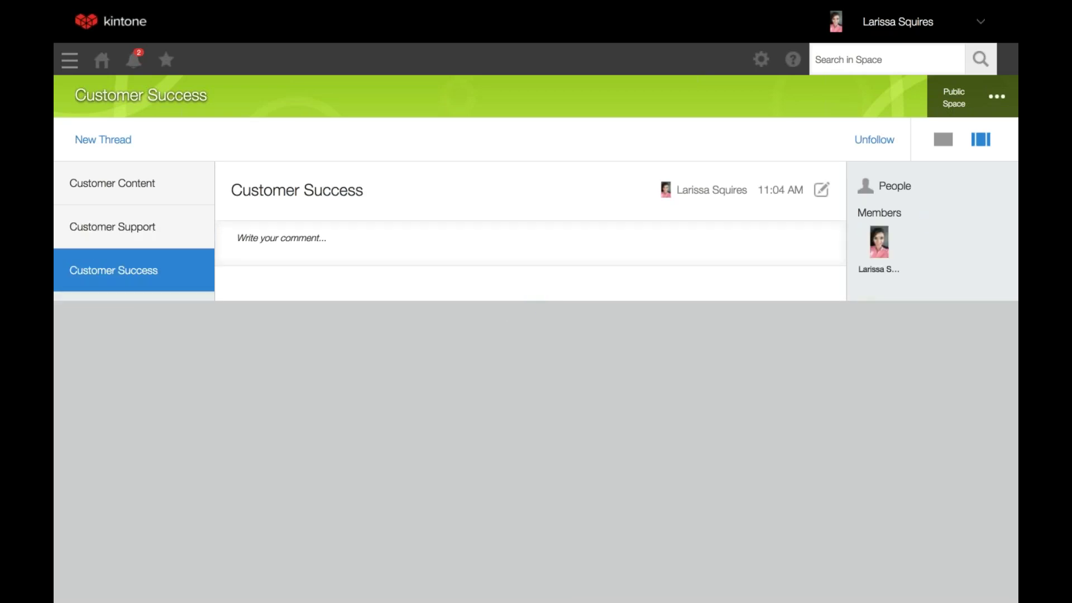
pyautogui.click(154, 187)
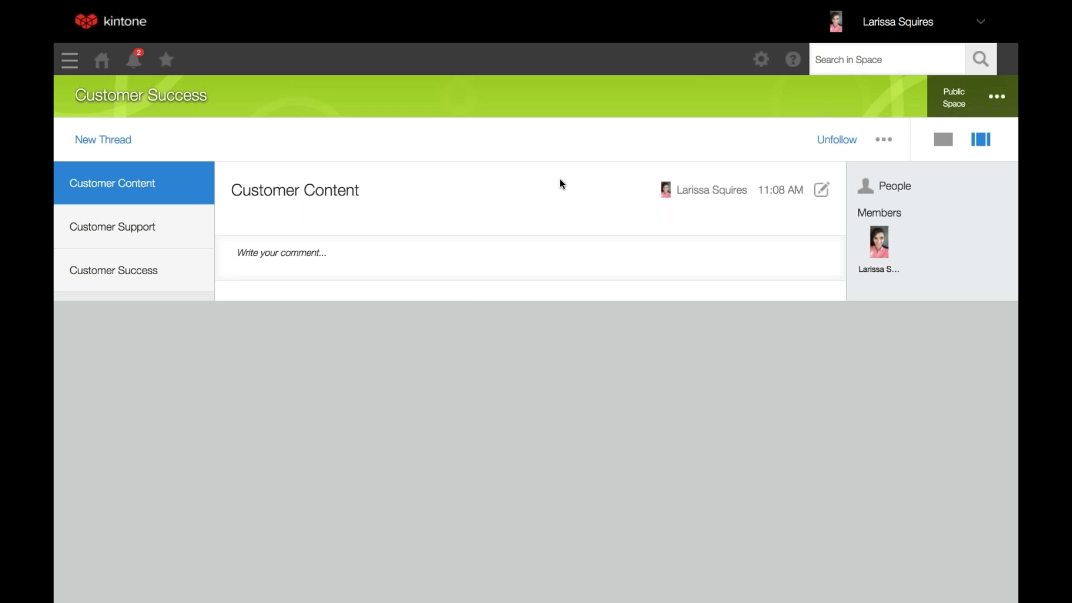
pyautogui.click(884, 139)
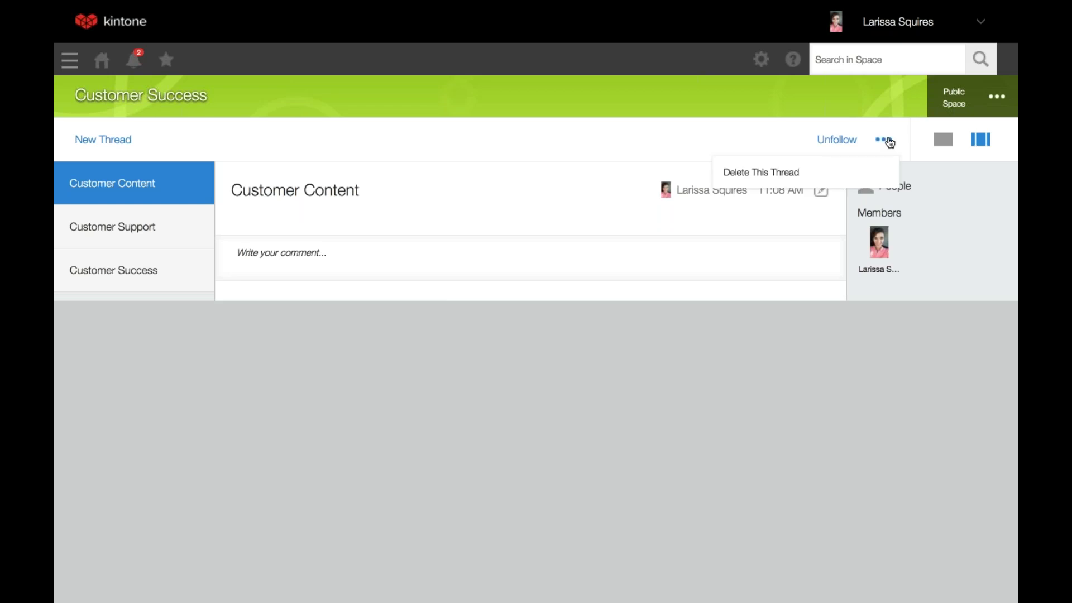
pyautogui.click(821, 175)
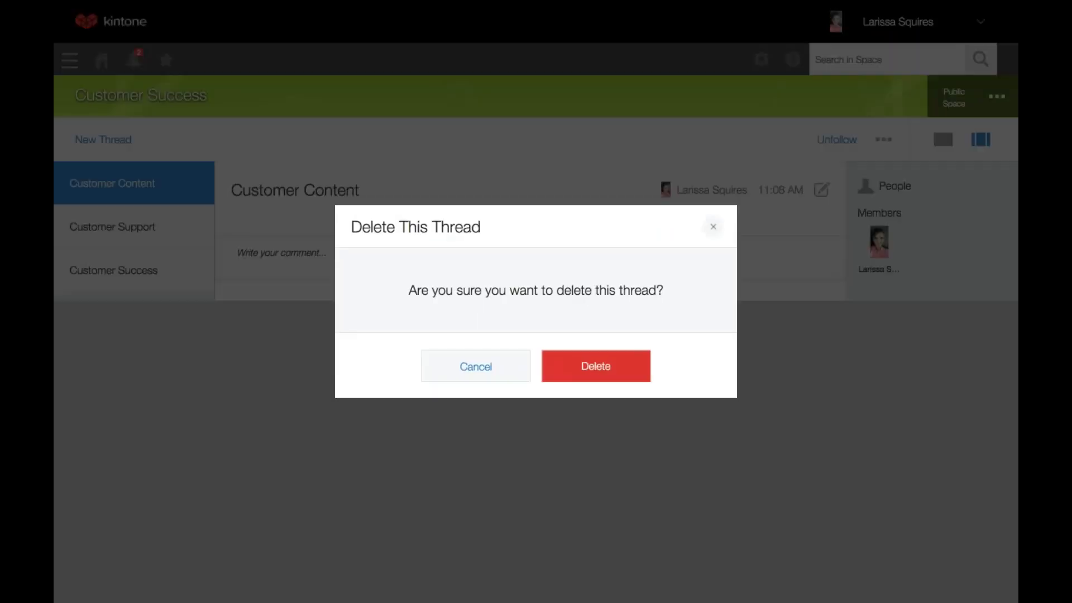
pyautogui.click(596, 365)
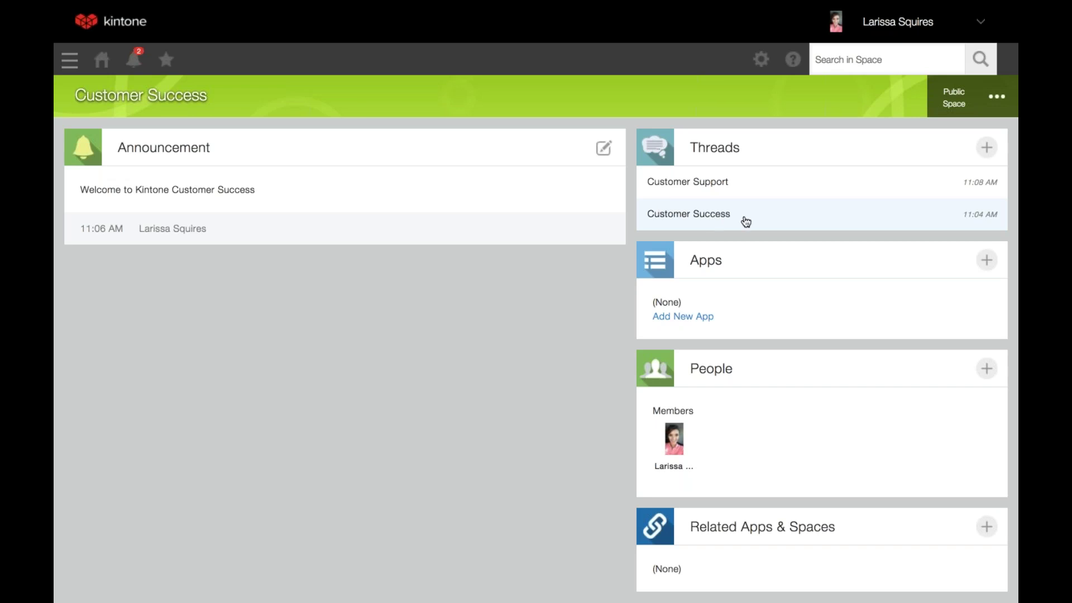
# Open the Customer Support thread, unfollow it, and follow it again.
pyautogui.click(720, 183)
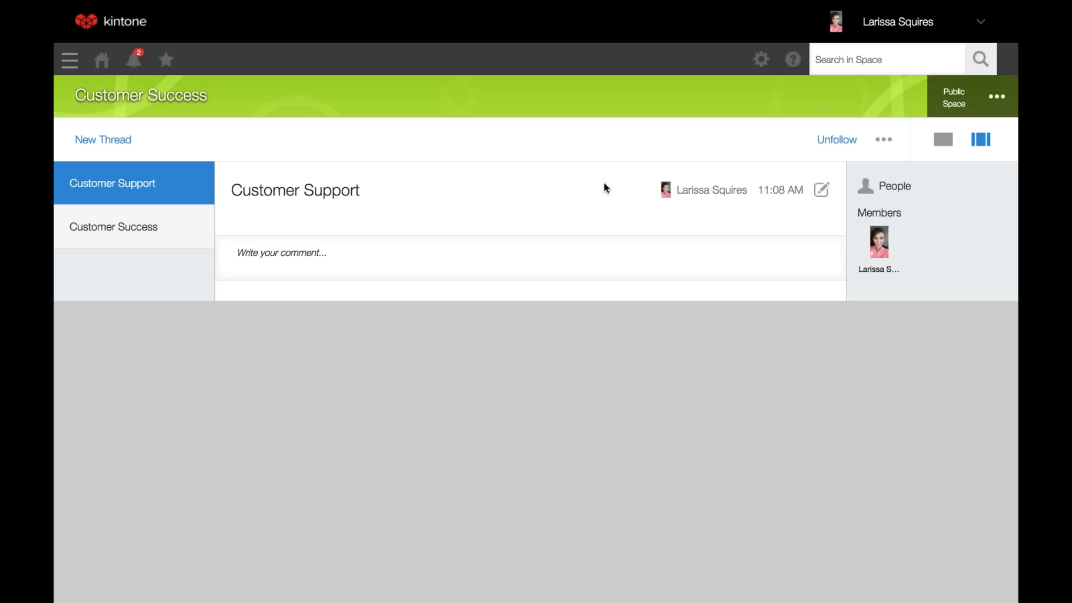
pyautogui.click(838, 140)
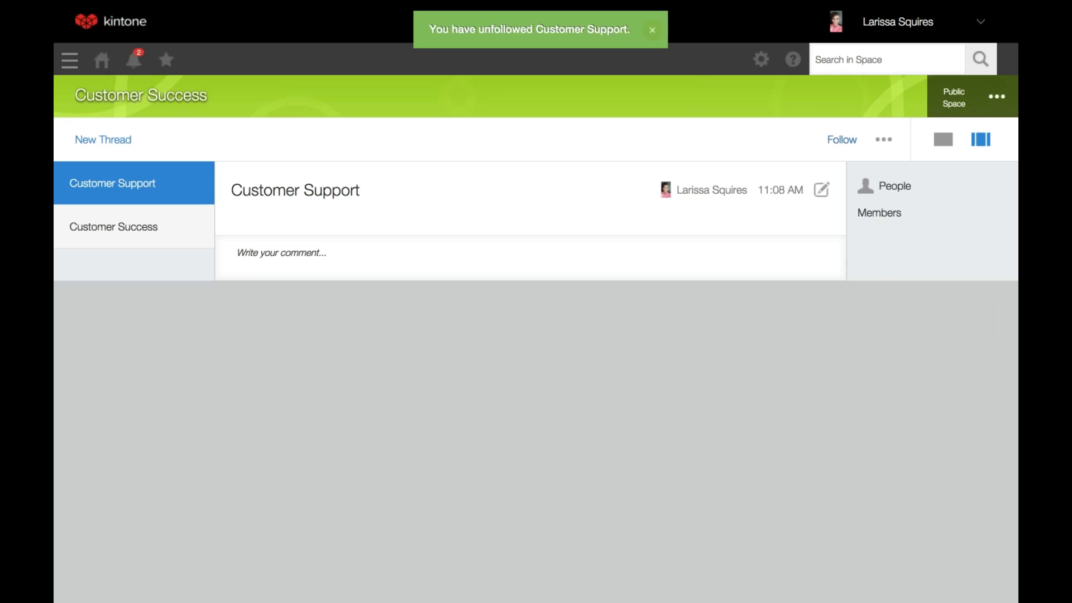
pyautogui.click(842, 139)
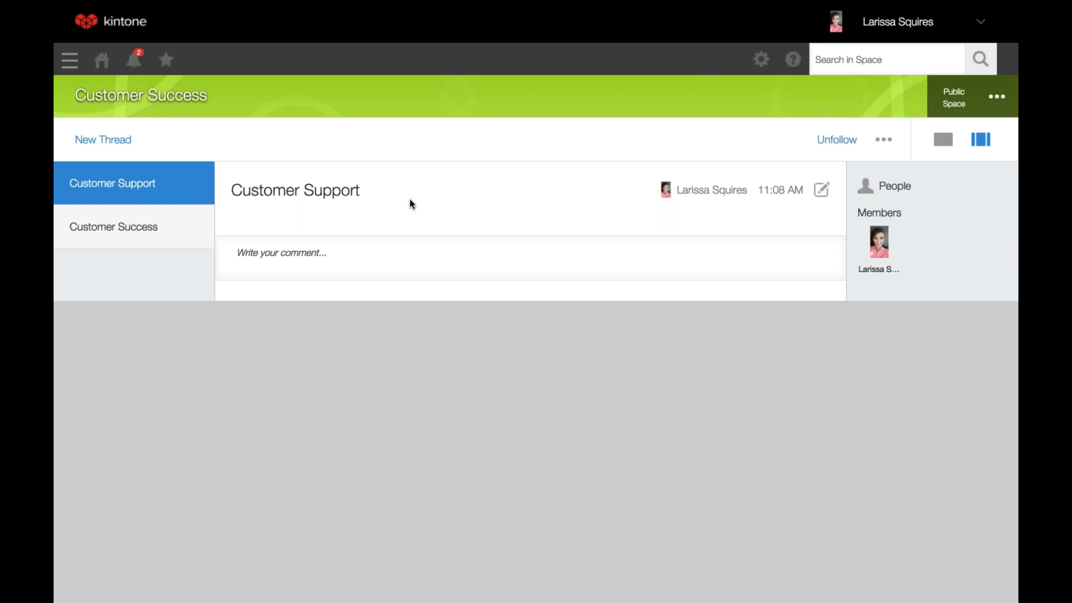
# Post a comment in the Customer Support thread mentioning a colleague with "Please review the support ratings." and like it.
pyautogui.click(374, 268)
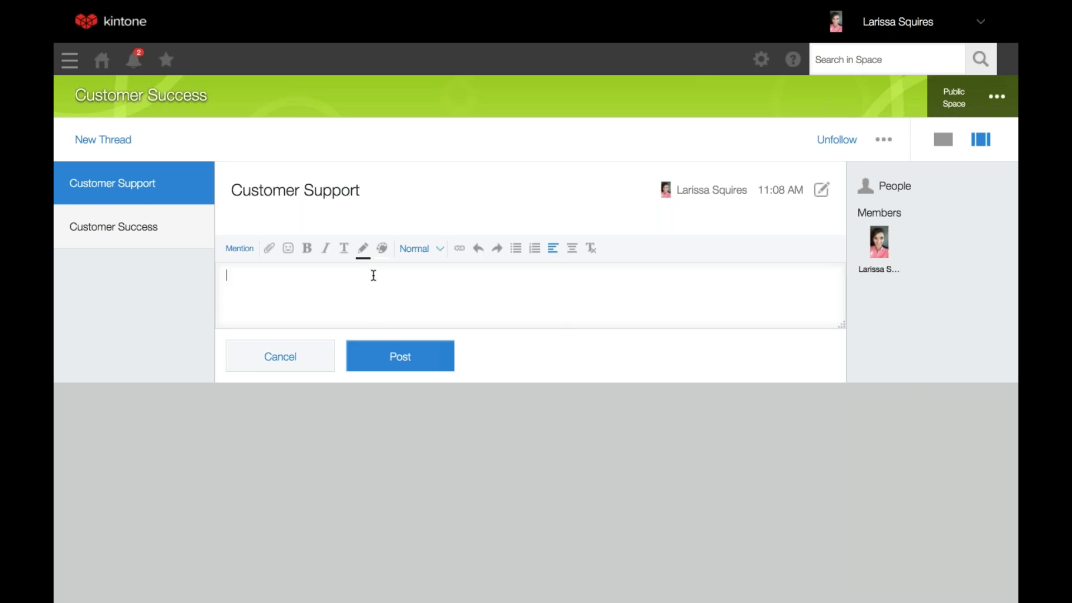
pyautogui.write('ga')
pyautogui.press('Return')
pyautogui.write('Please re')
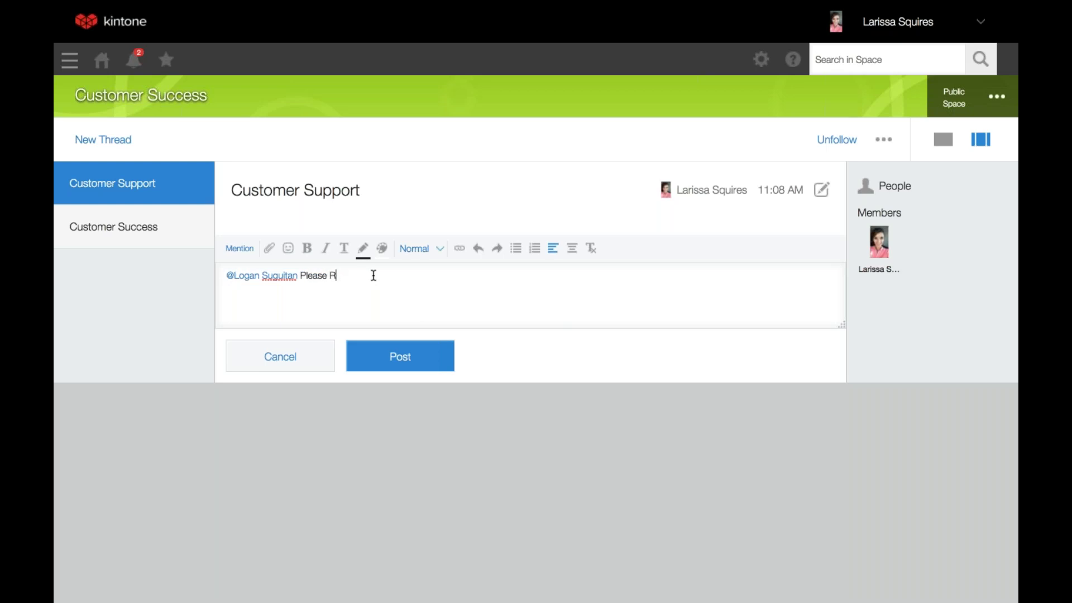
pyautogui.write('view the support ')
pyautogui.write('rating')
pyautogui.write('s. What')
pyautogui.press('BackSpace')
pyautogui.press('BackSpace')
pyautogui.press('BackSpace')
pyautogui.write('hen was')
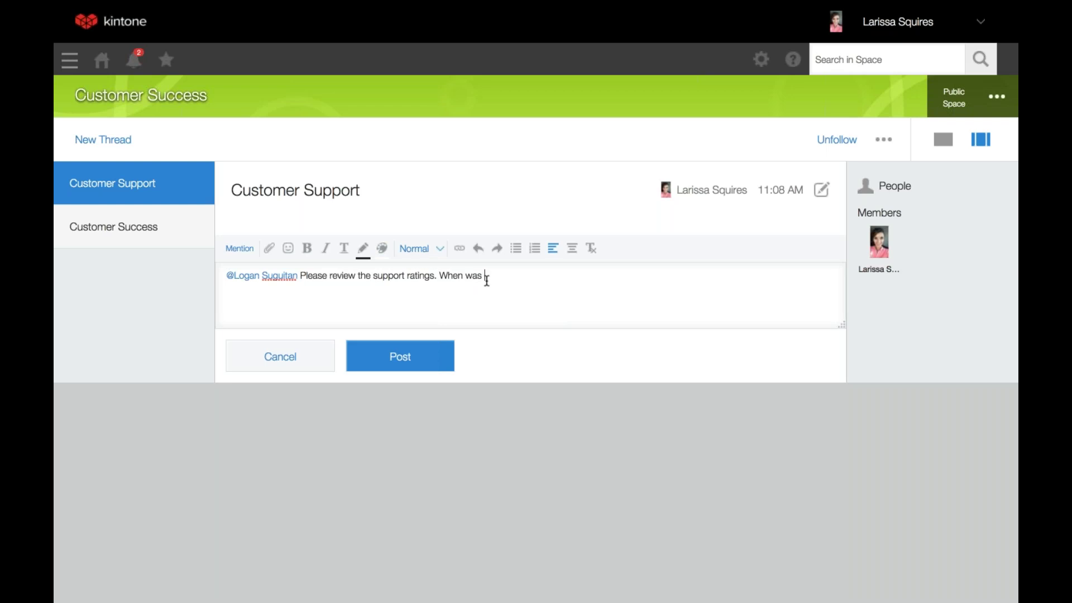
pyautogui.moveTo(487, 278); pyautogui.dragTo(438, 276)
pyautogui.press('BackSpace')
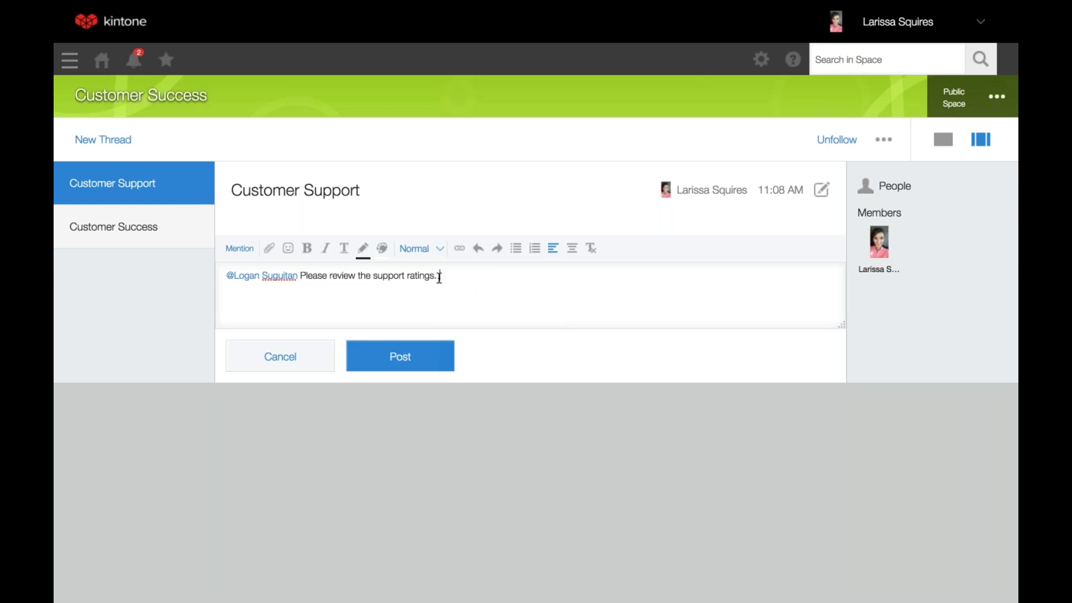
pyautogui.click(397, 359)
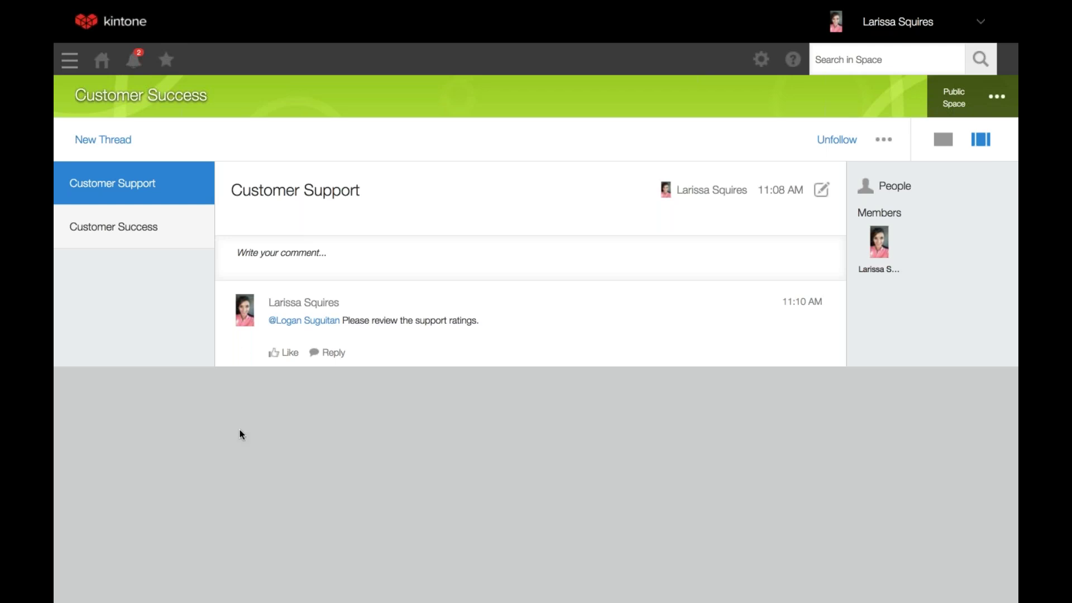
pyautogui.moveTo(288, 353)
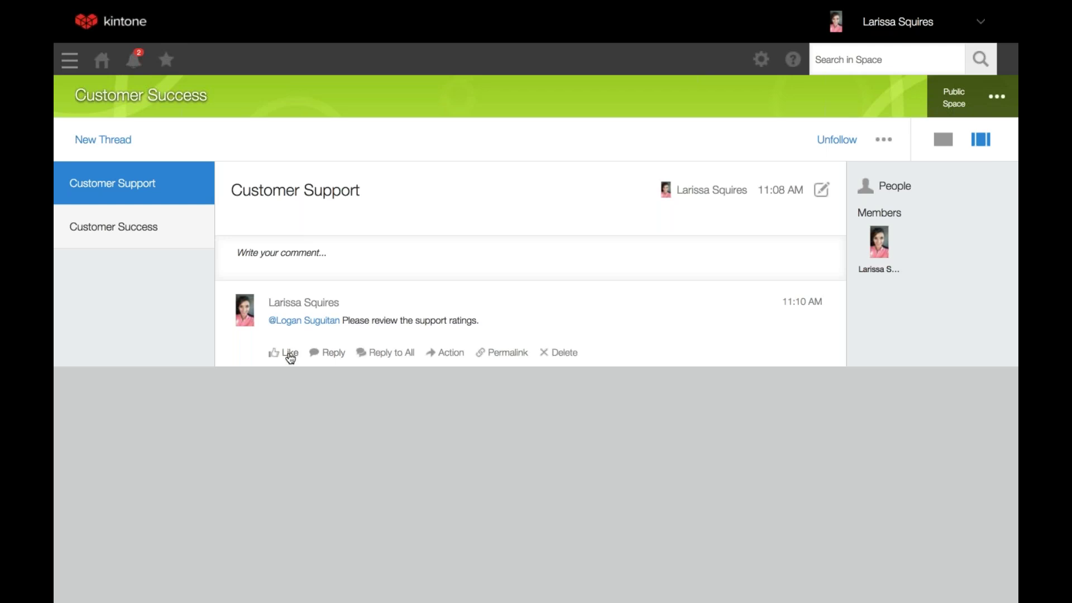
pyautogui.click(290, 353)
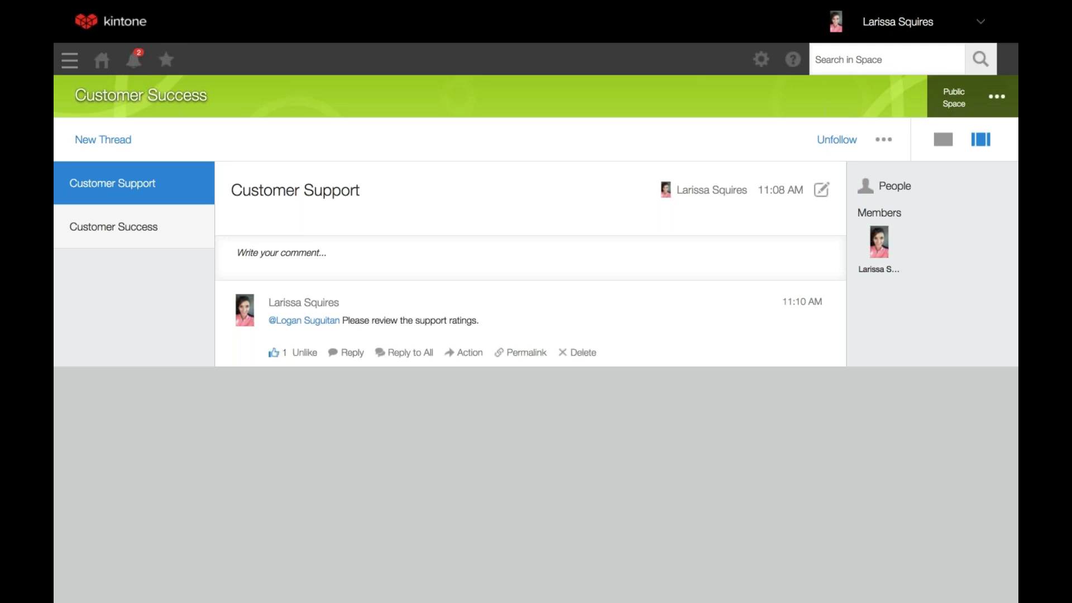
# Open a reply and a reply to all on the posted comment, and discard the draft.
pyautogui.click(352, 353)
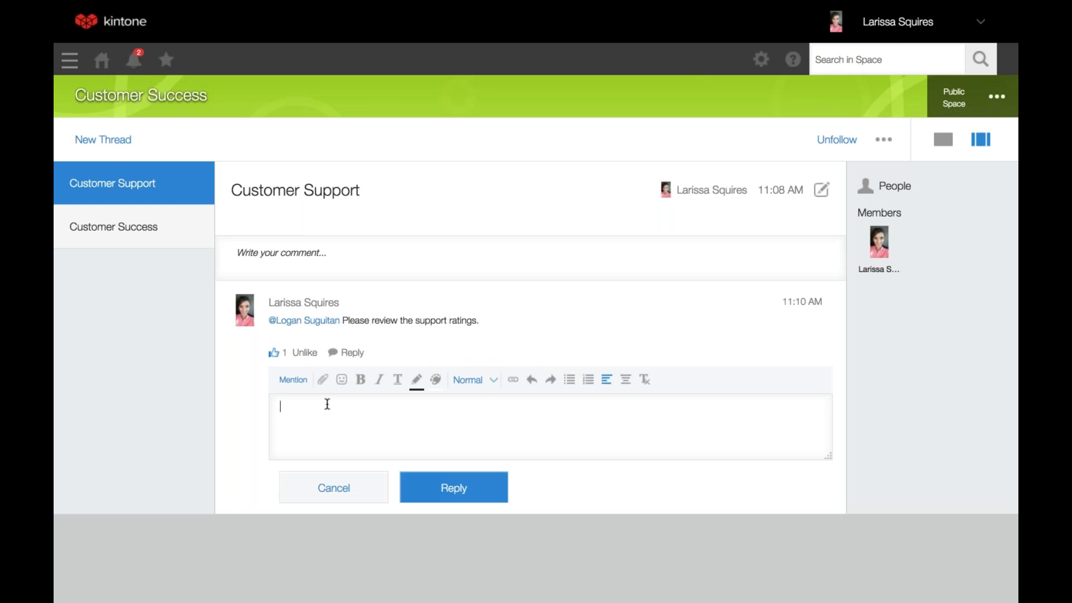
pyautogui.moveTo(400, 358)
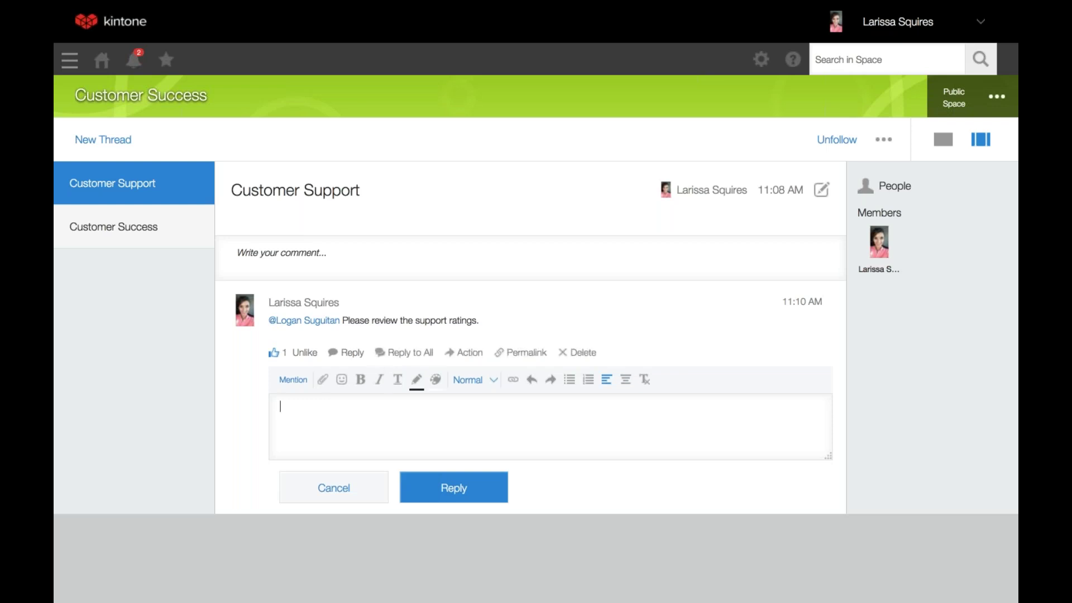
pyautogui.click(403, 355)
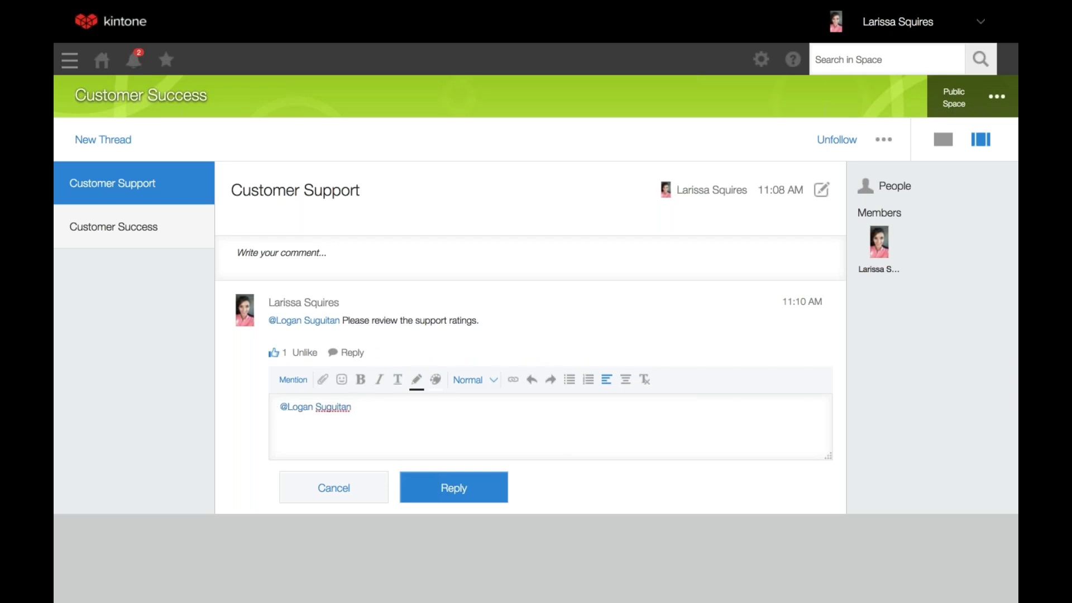
pyautogui.moveTo(463, 352)
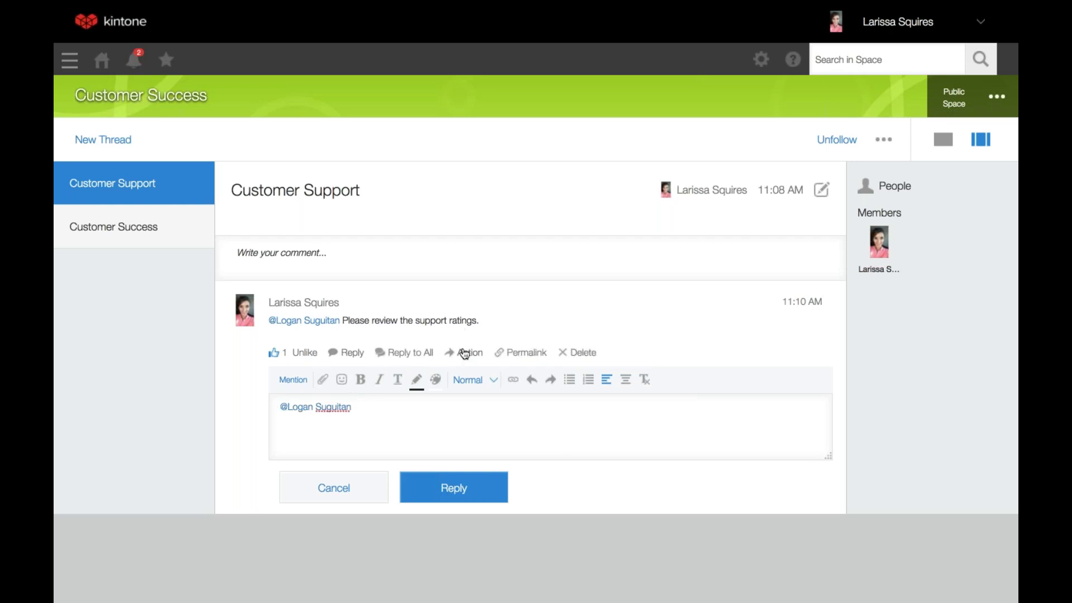
pyautogui.click(463, 352)
pyautogui.click(335, 494)
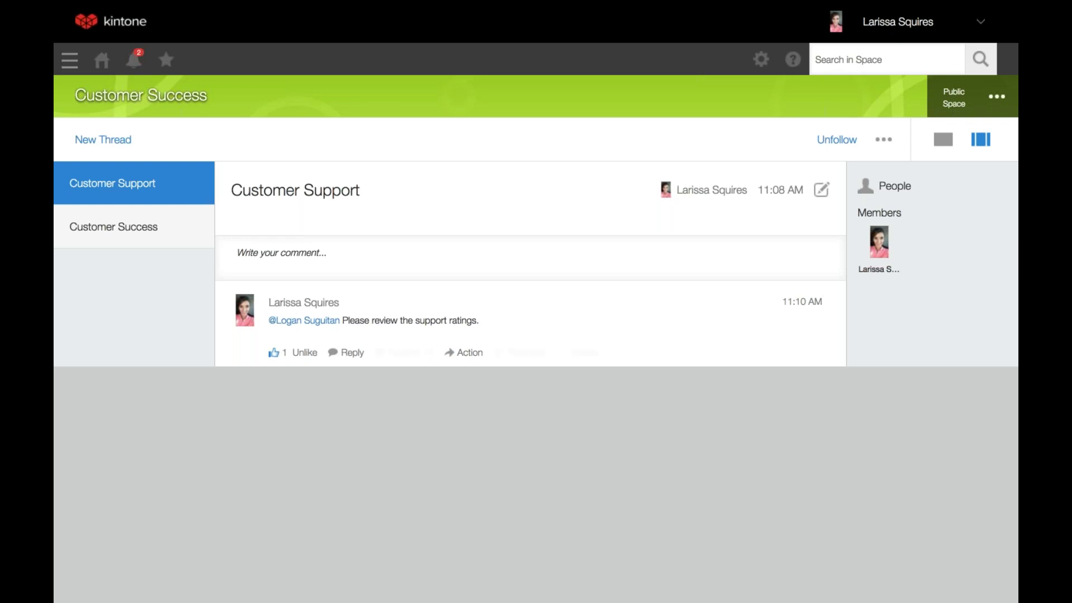
# Examine the comment's available actions, cancelling deletion of the Create Video action, and display the comment's permalink.
pyautogui.click(466, 352)
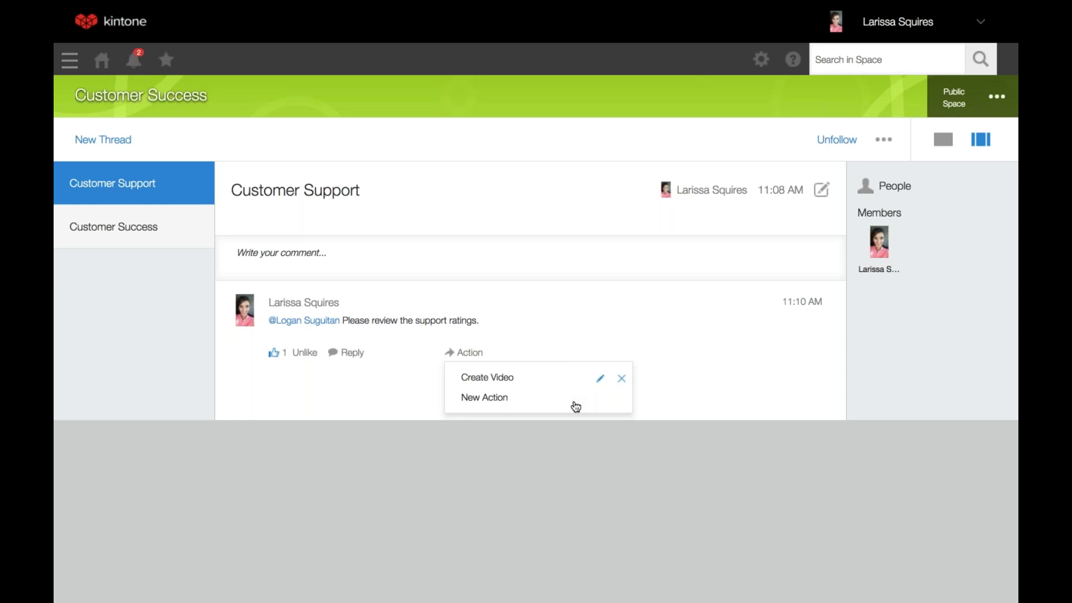
pyautogui.click(407, 402)
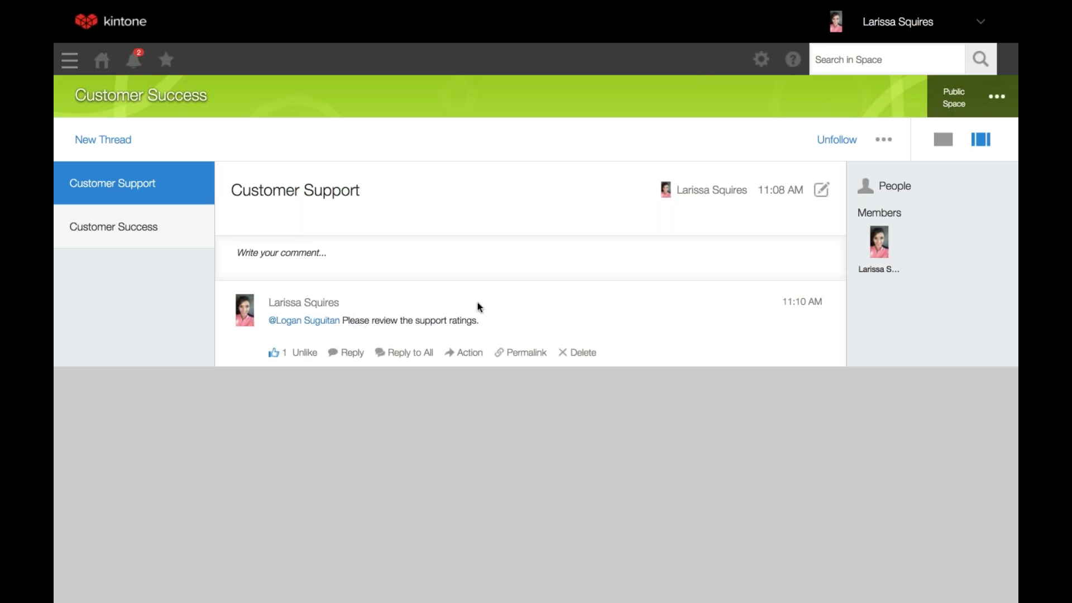
pyautogui.click(477, 355)
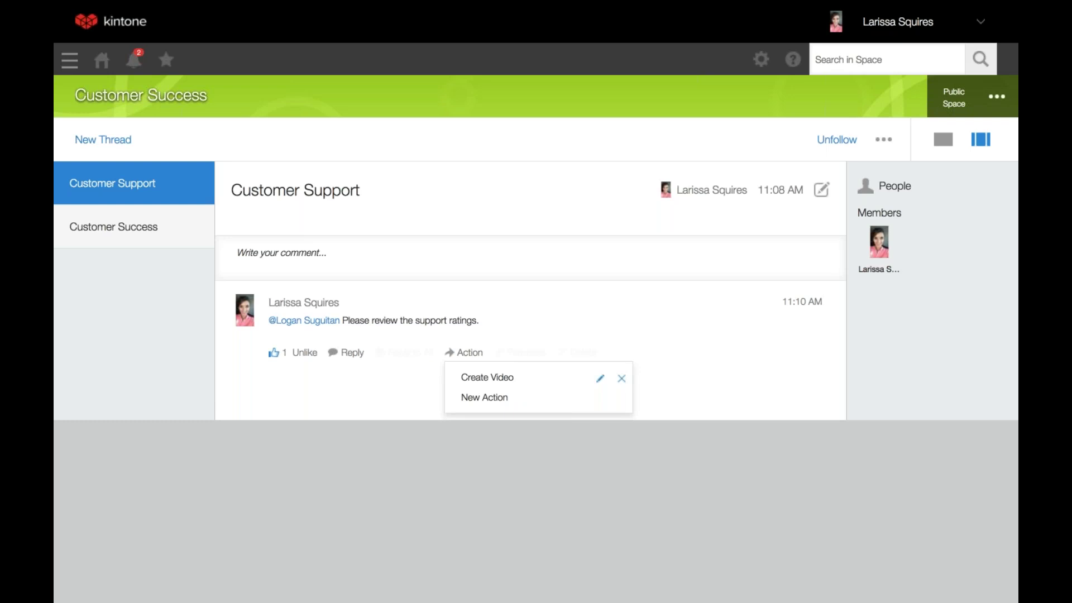
pyautogui.click(622, 378)
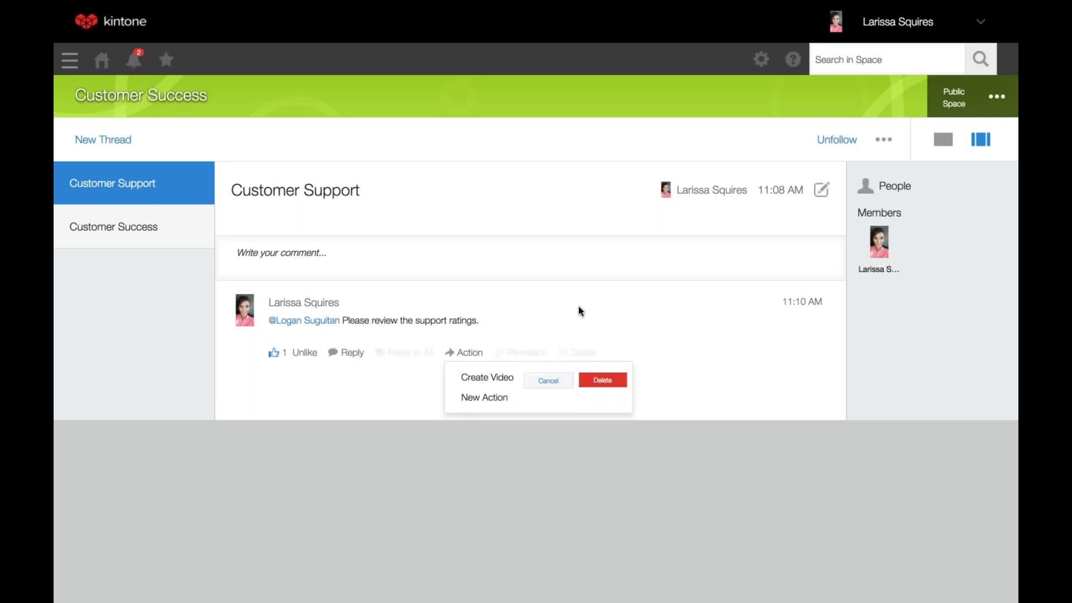
pyautogui.click(549, 380)
pyautogui.click(539, 435)
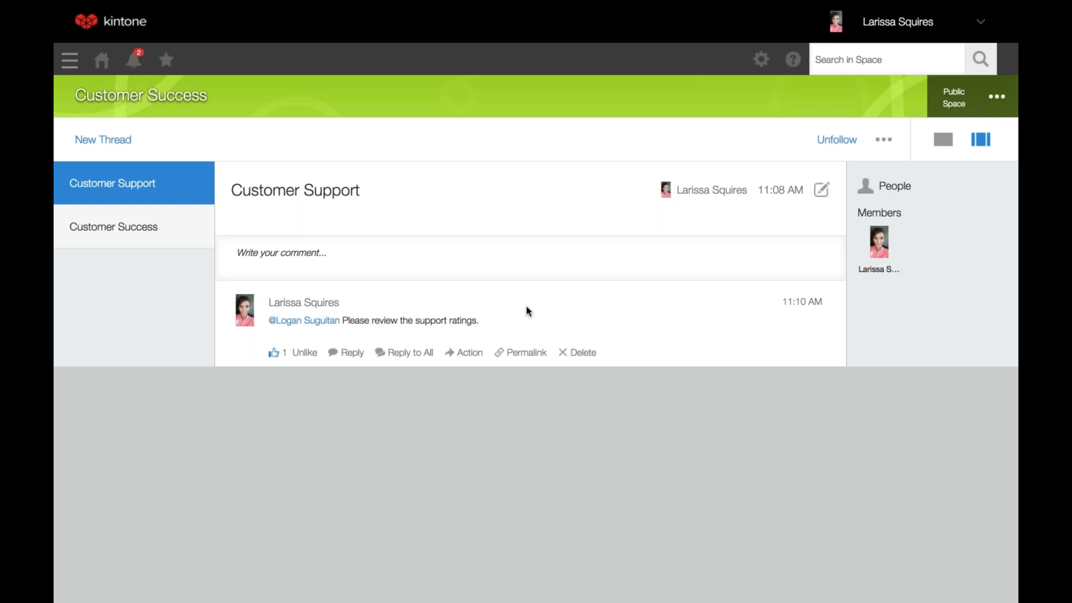
pyautogui.click(524, 353)
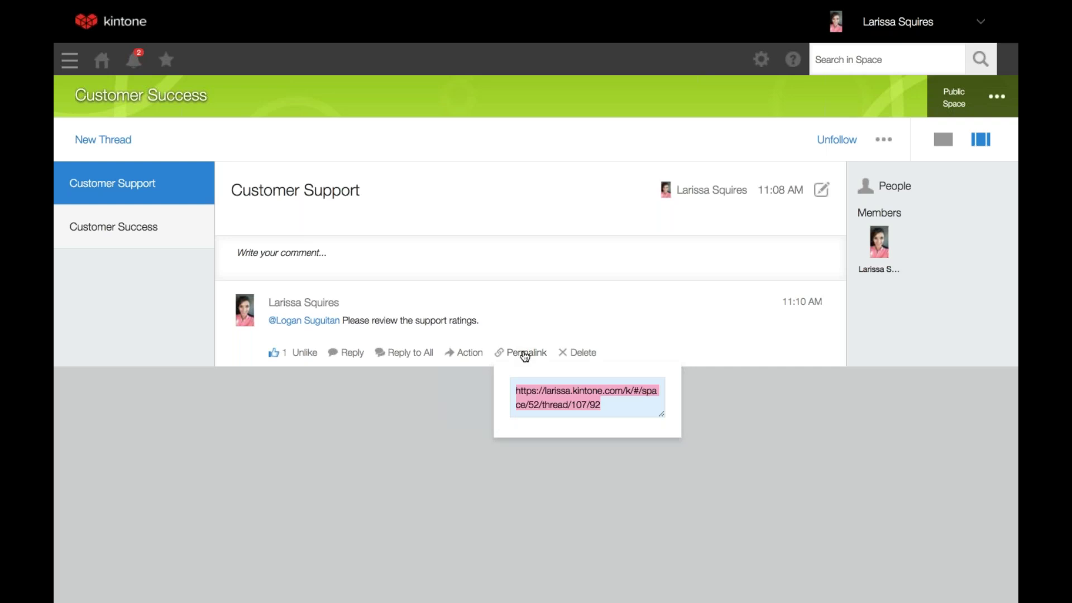
pyautogui.click(541, 319)
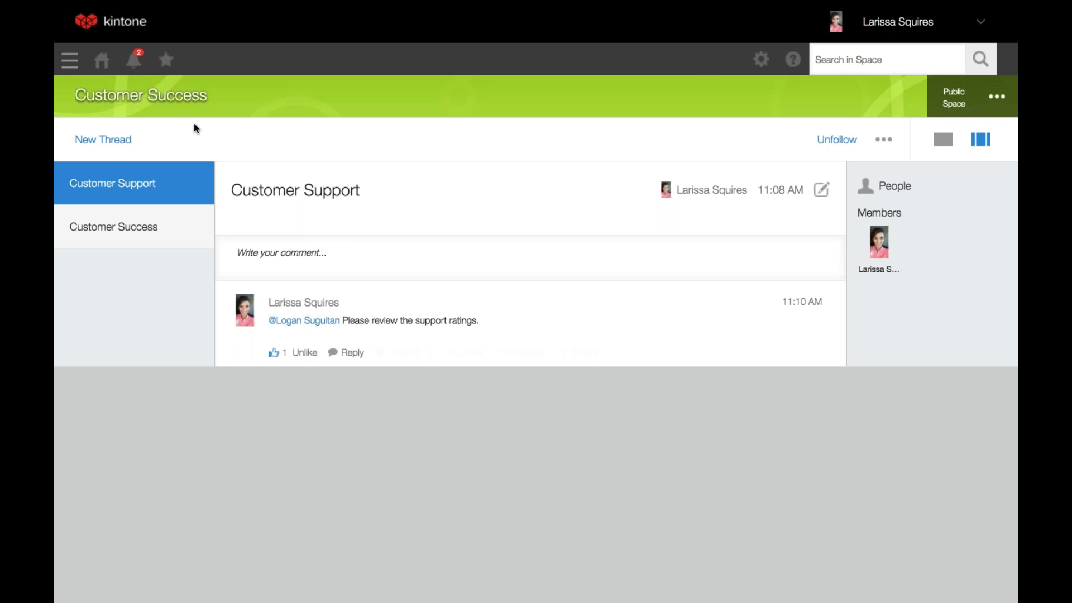
# Return to the Customer Success space's main page and add the Meeting Minutes app from the Marketplace.
pyautogui.click(173, 97)
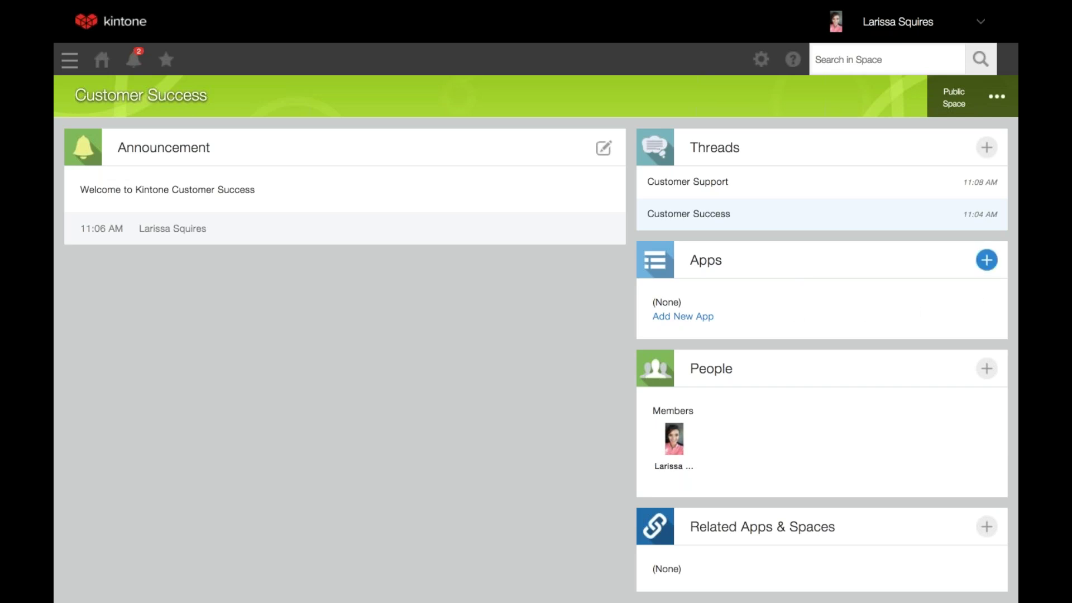
pyautogui.click(987, 260)
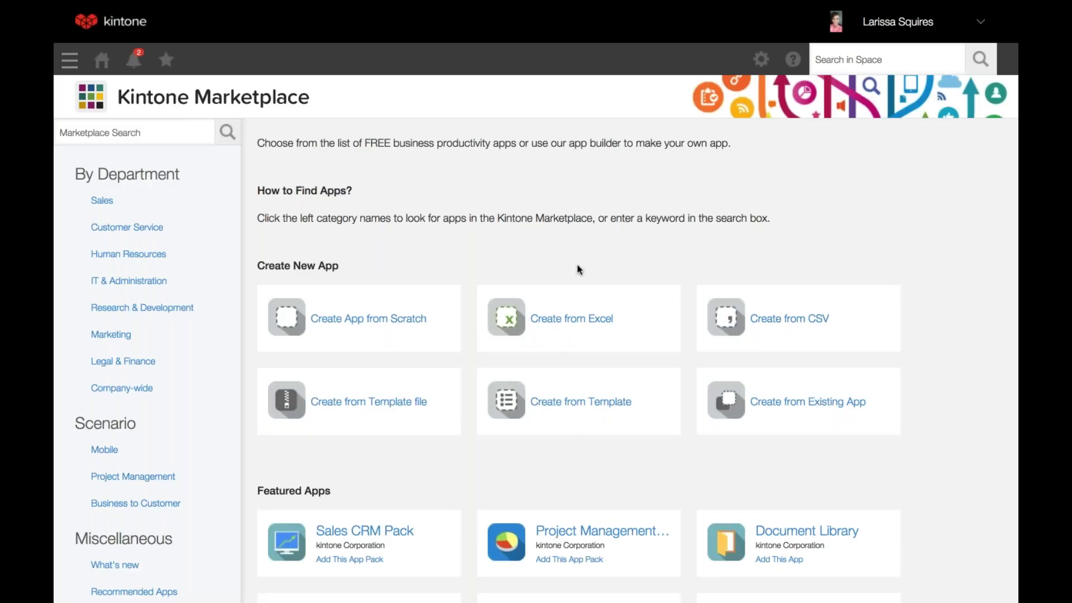
pyautogui.scroll(-6, 578, 270)
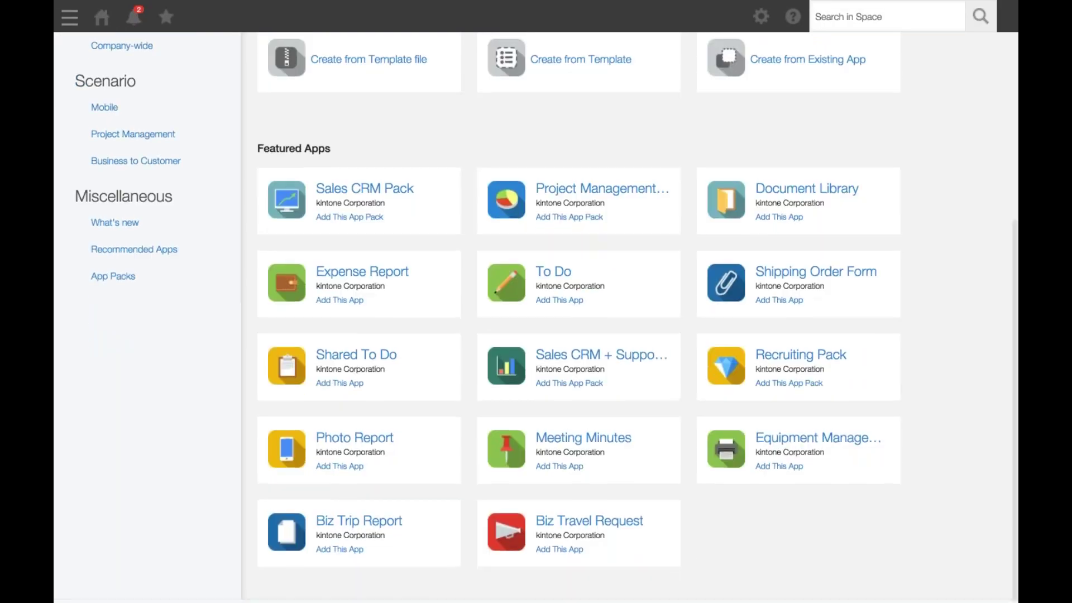
pyautogui.click(559, 300)
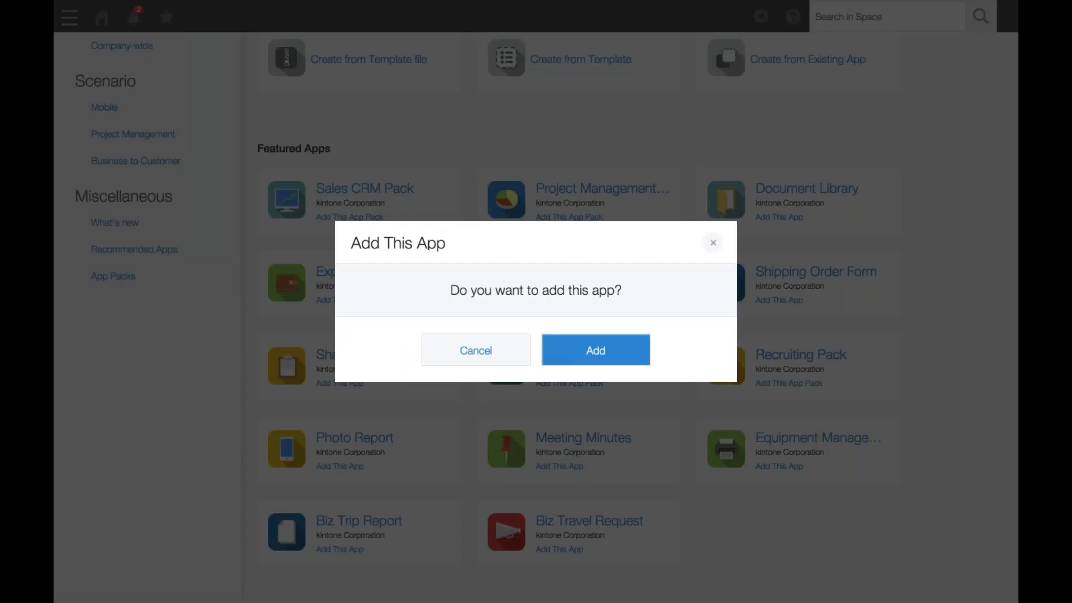
pyautogui.click(596, 350)
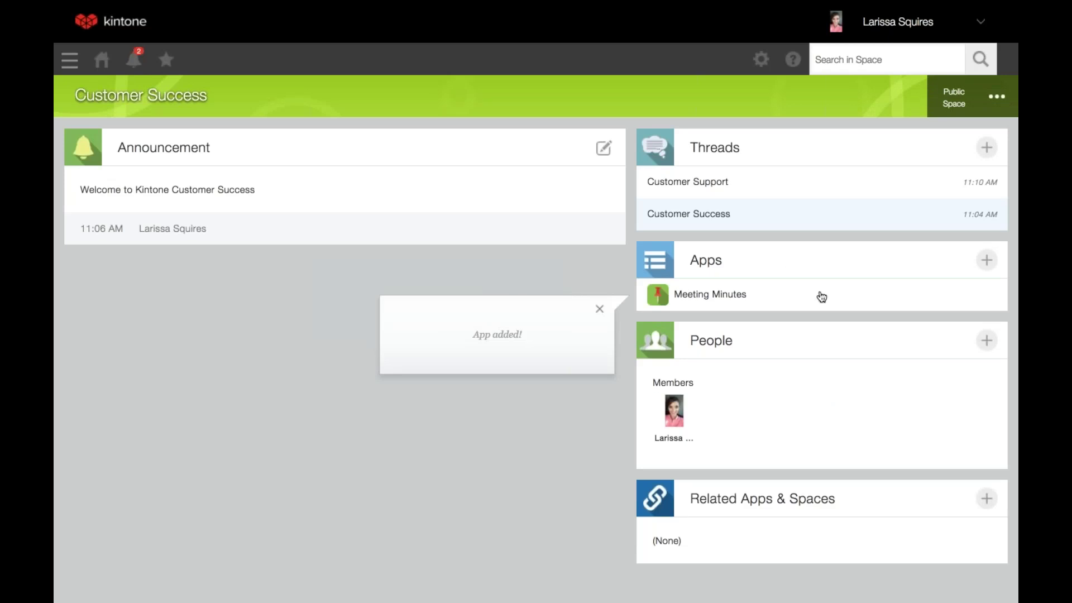
pyautogui.click(599, 309)
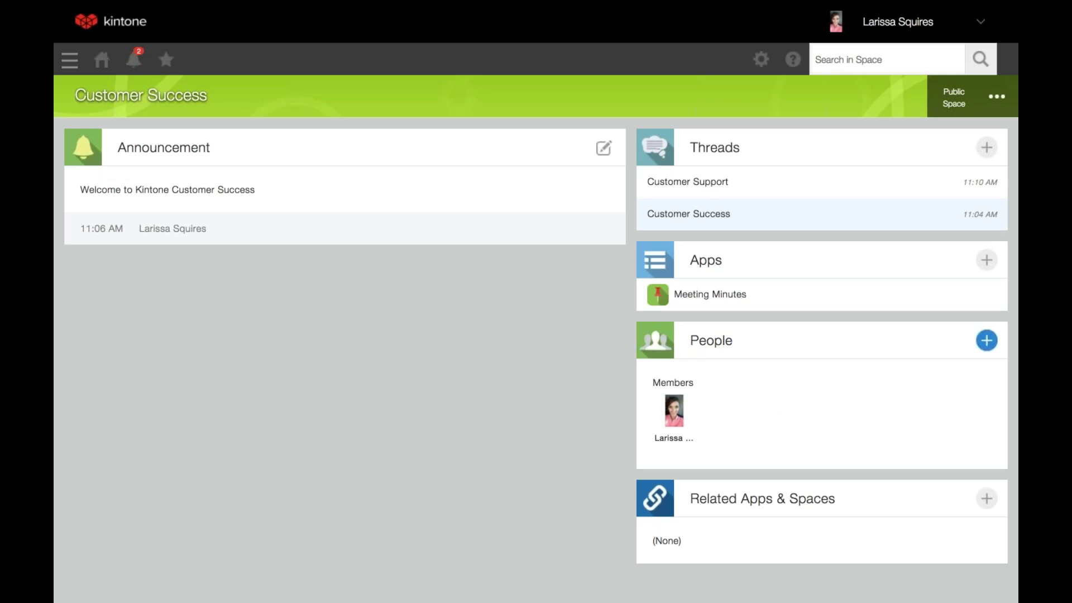
# Add the mentioned colleague as a non-administrator member of the space and save the member settings.
pyautogui.click(987, 340)
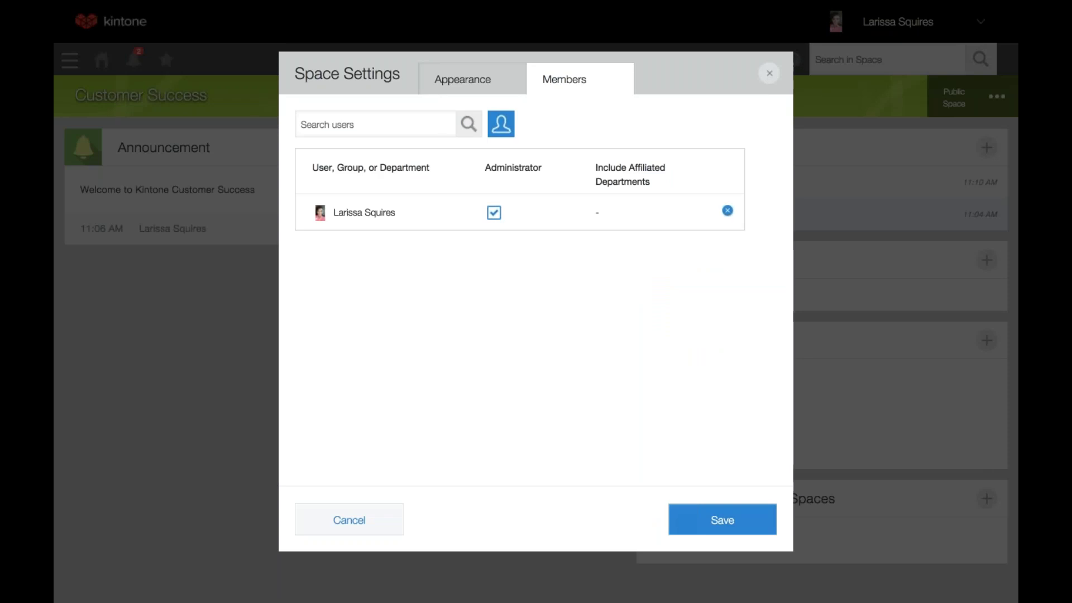
pyautogui.click(391, 118)
pyautogui.write('loga')
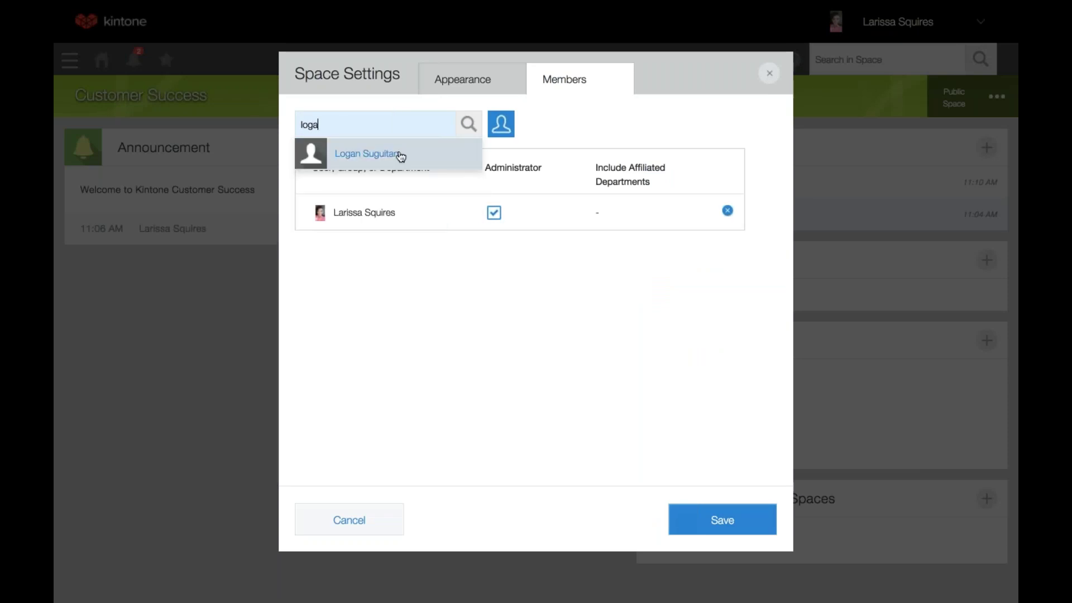
pyautogui.click(401, 156)
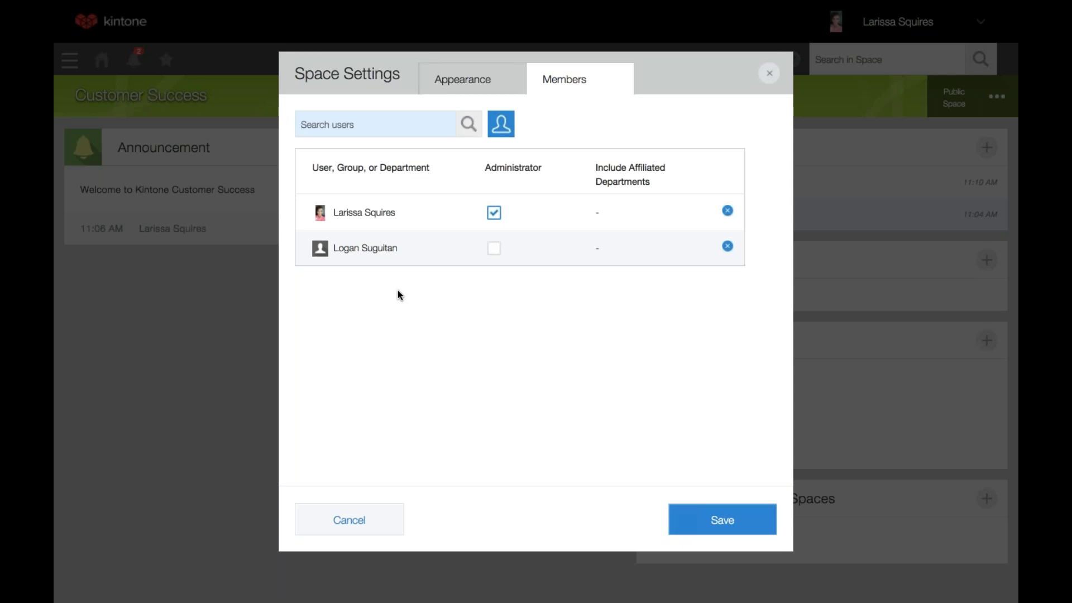
pyautogui.click(720, 519)
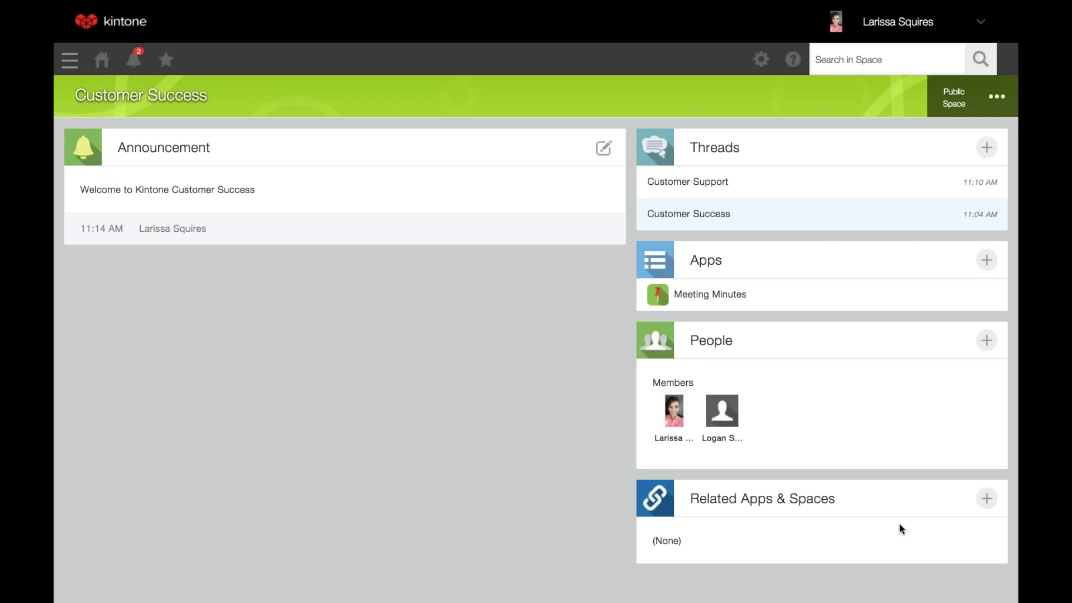
# Search the apps for "cust" and add Customer Database to the space's related apps and spaces.
pyautogui.click(987, 500)
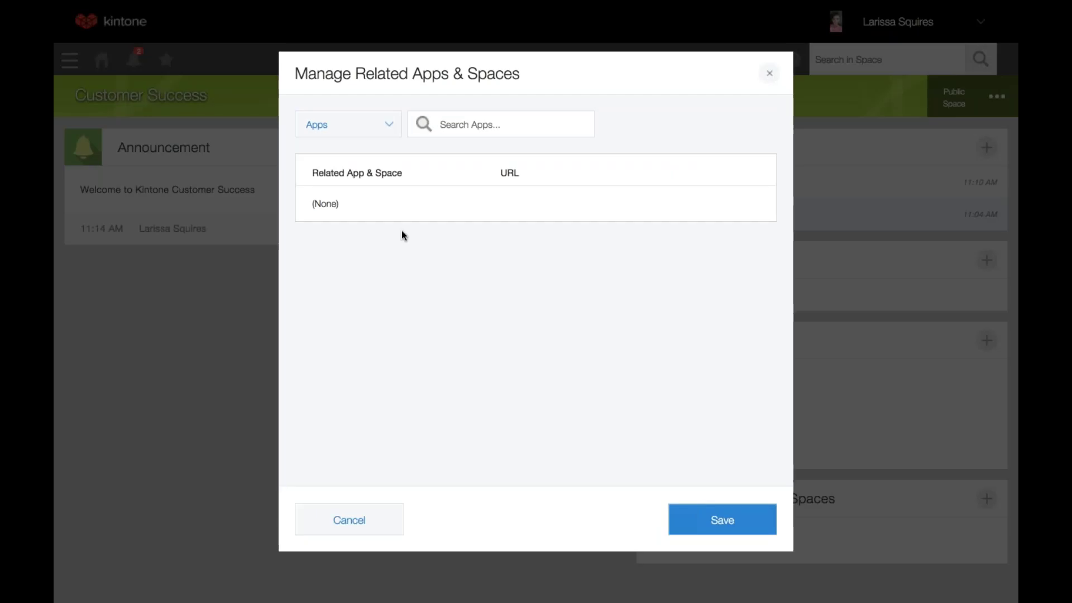
pyautogui.click(351, 133)
pyautogui.click(318, 151)
pyautogui.click(503, 124)
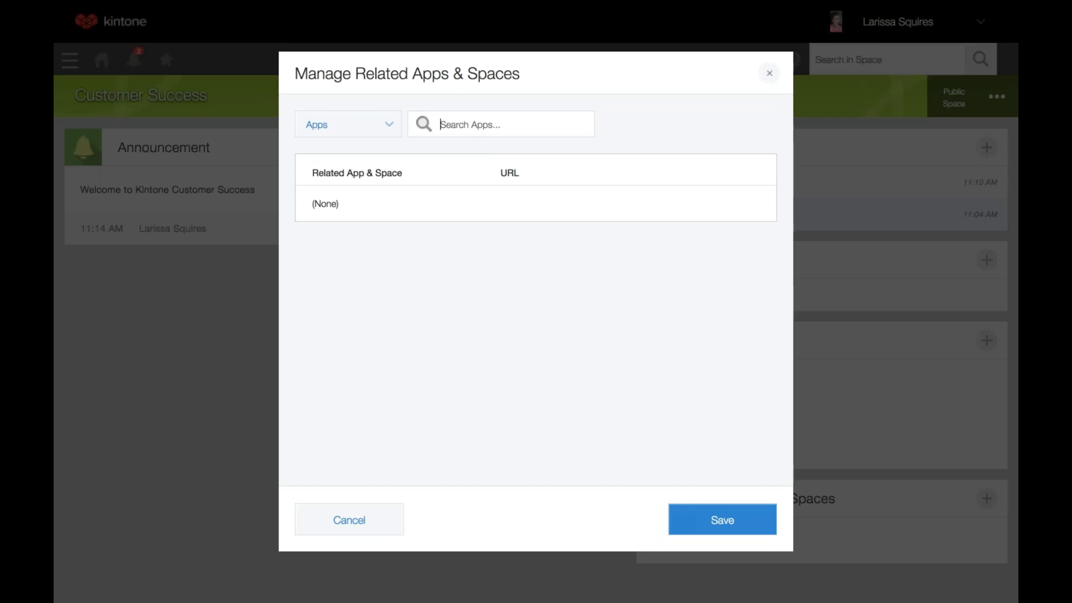
pyautogui.write('cust')
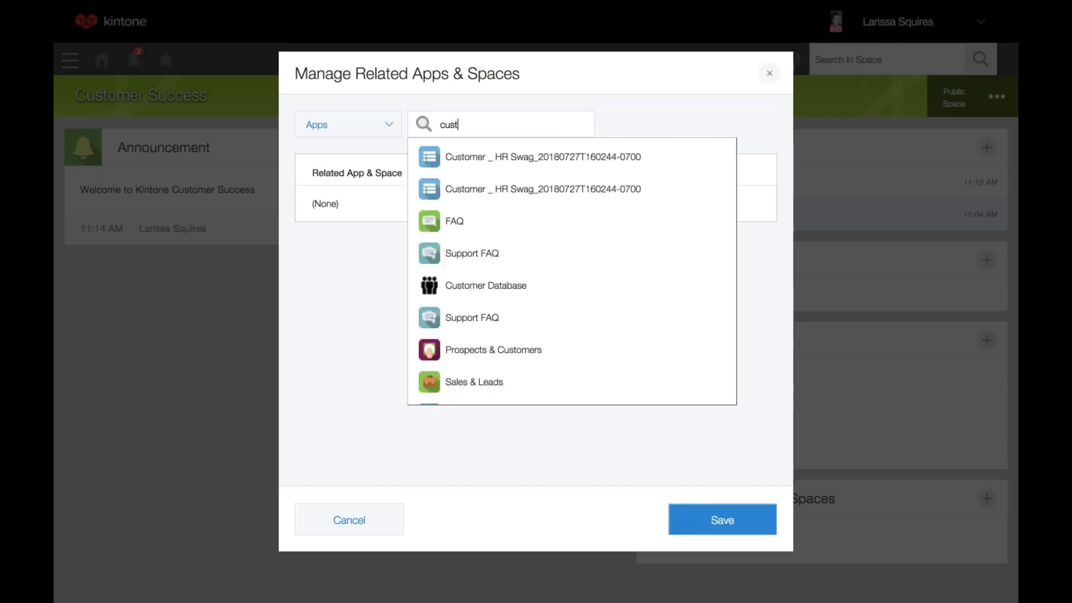
pyautogui.click(522, 288)
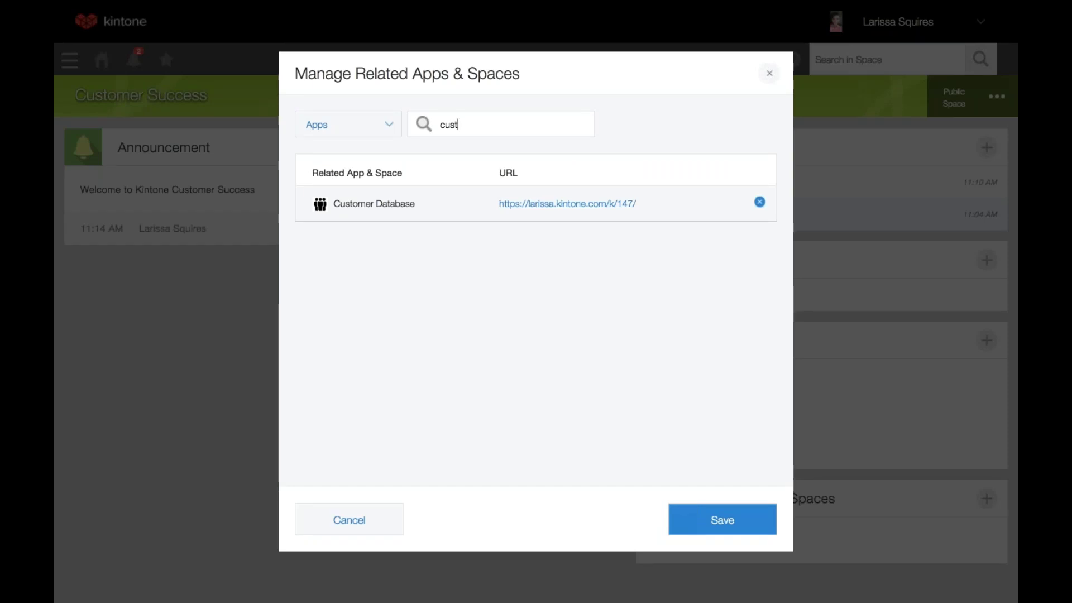
# Search the spaces for "desig", add the Design space to the related items, and remove it again.
pyautogui.click(385, 124)
pyautogui.click(324, 172)
pyautogui.write('desig')
pyautogui.press('Return')
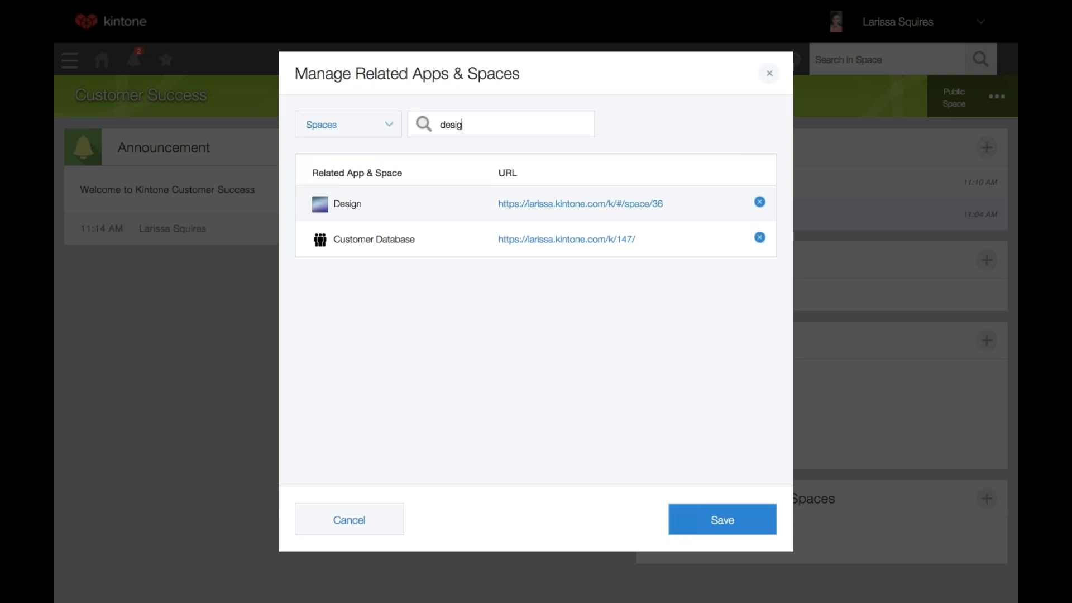
pyautogui.click(760, 238)
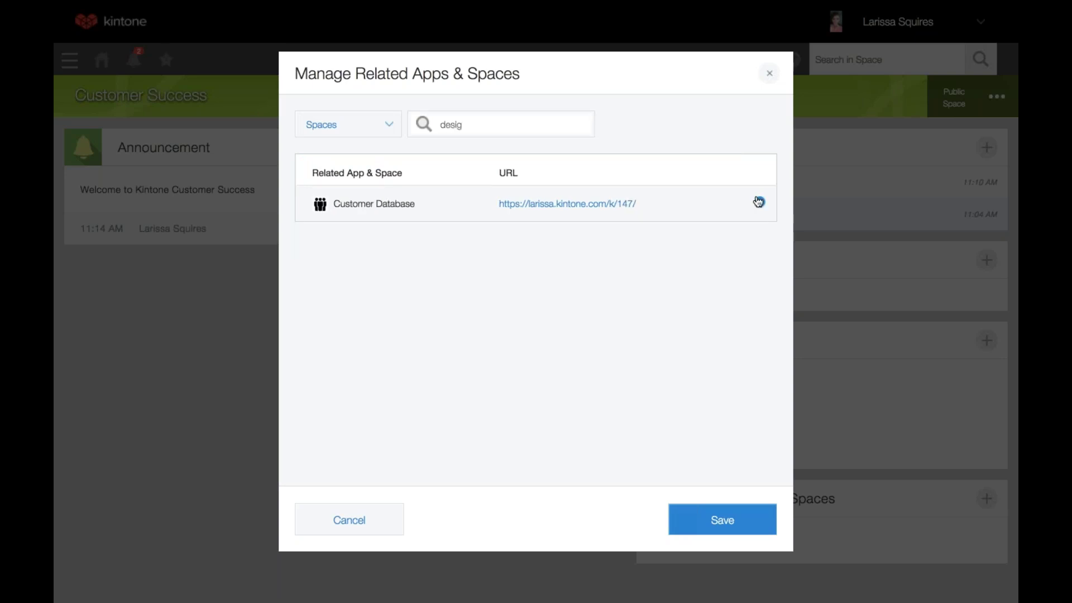
# Save the related apps and spaces of the Customer Success space.
pyautogui.click(720, 519)
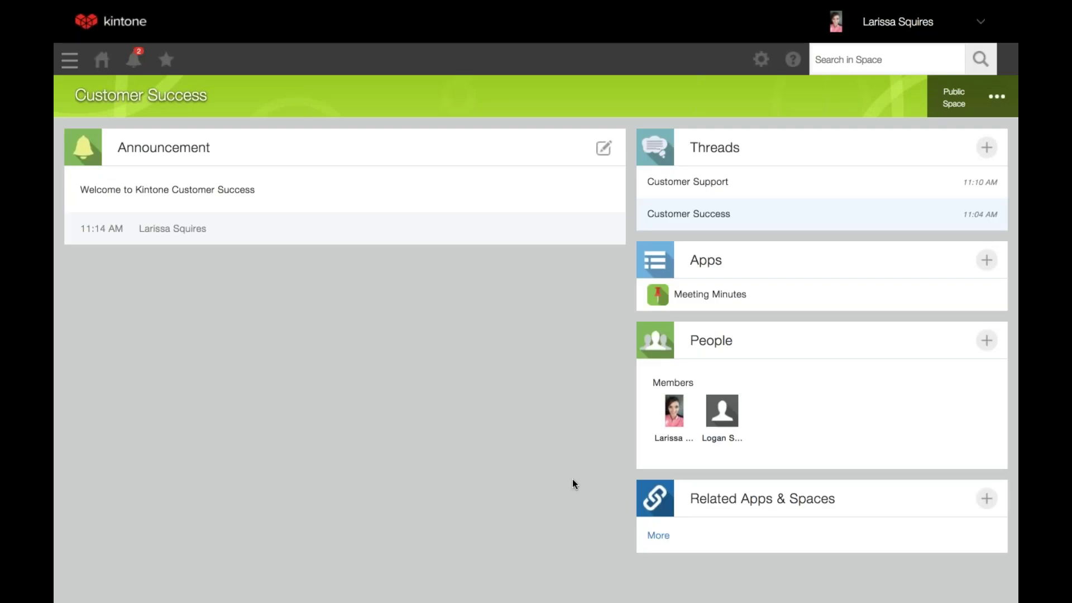
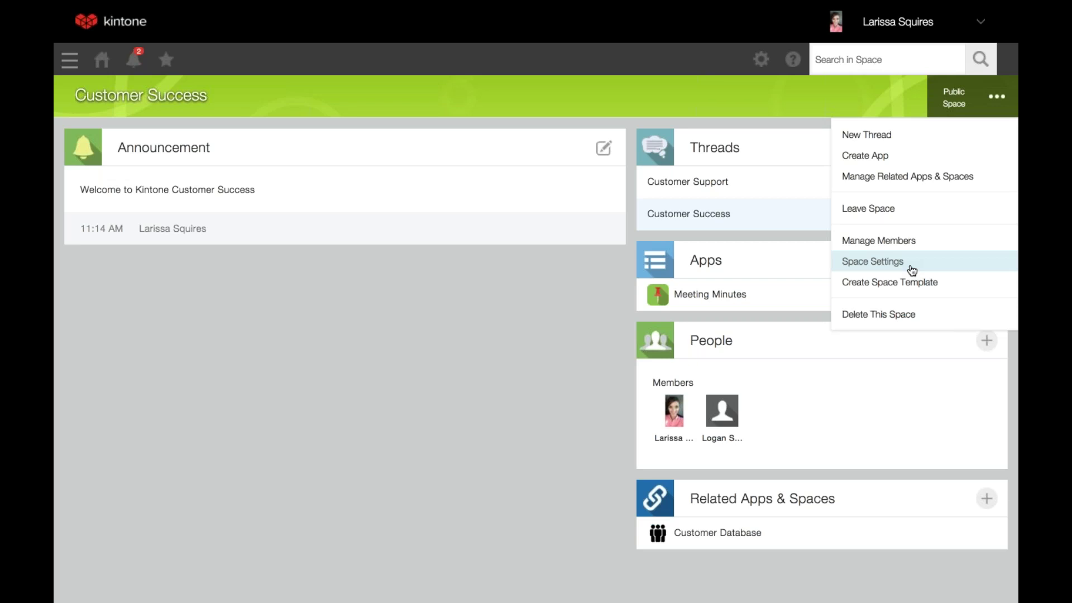
# View the Customer Success space's appearance settings and its management options without changing anything.
pyautogui.click(912, 270)
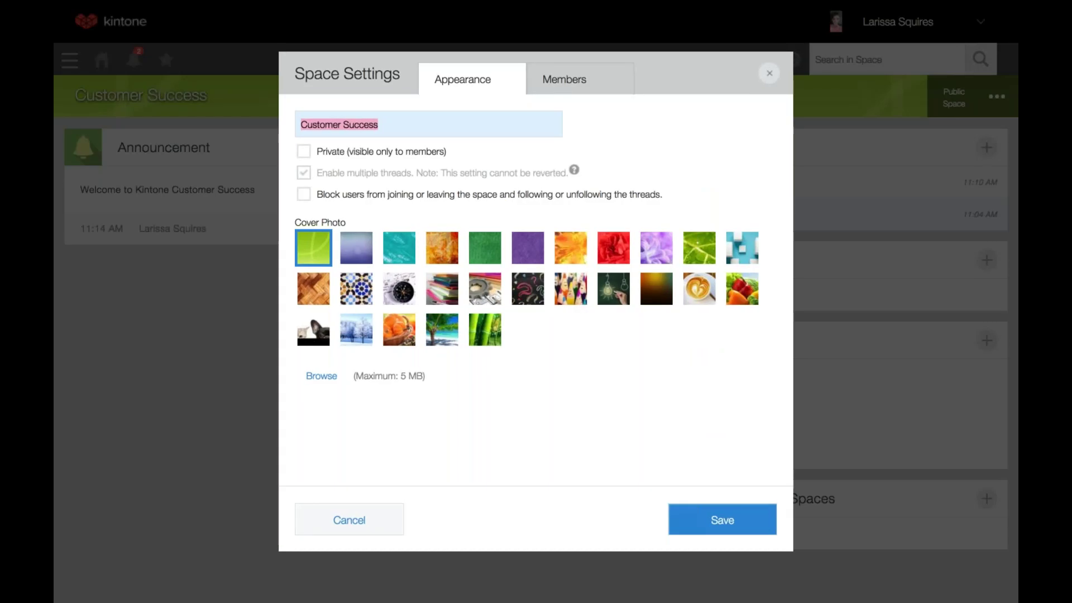
pyautogui.click(769, 73)
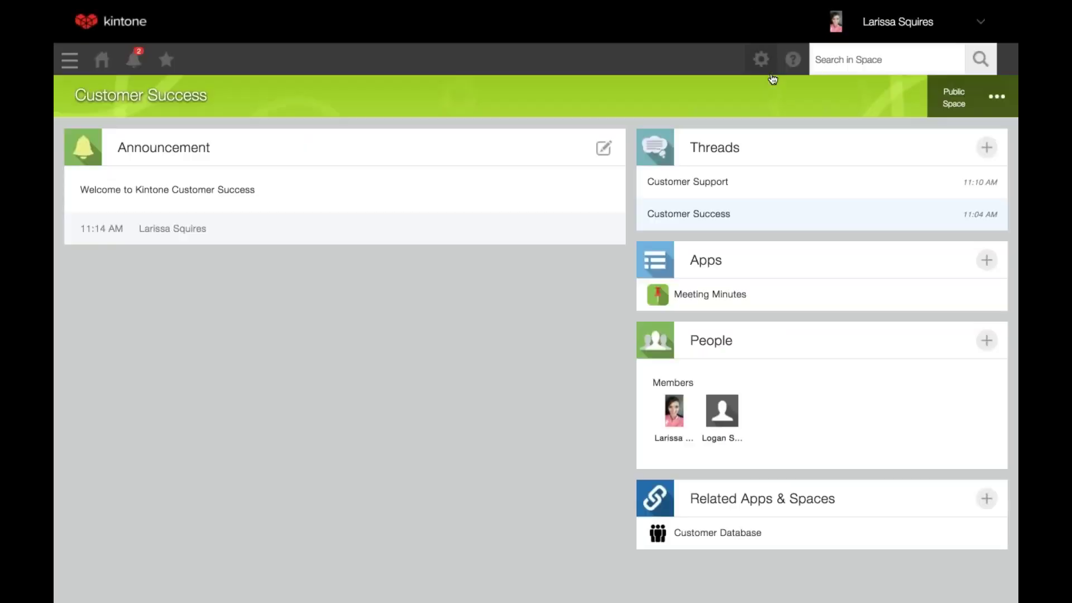
pyautogui.click(991, 103)
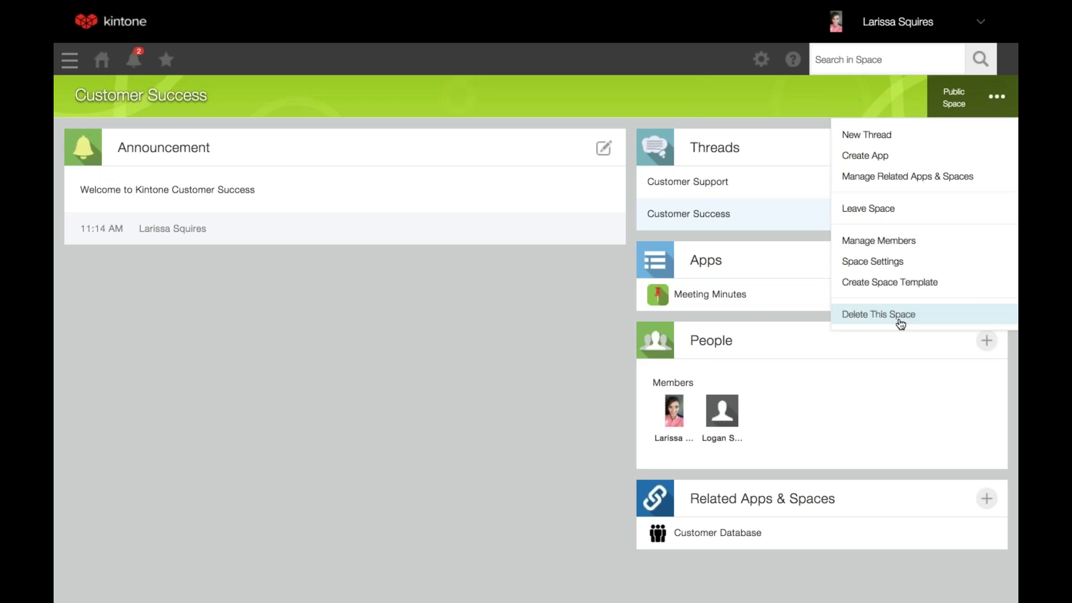
pyautogui.click(574, 375)
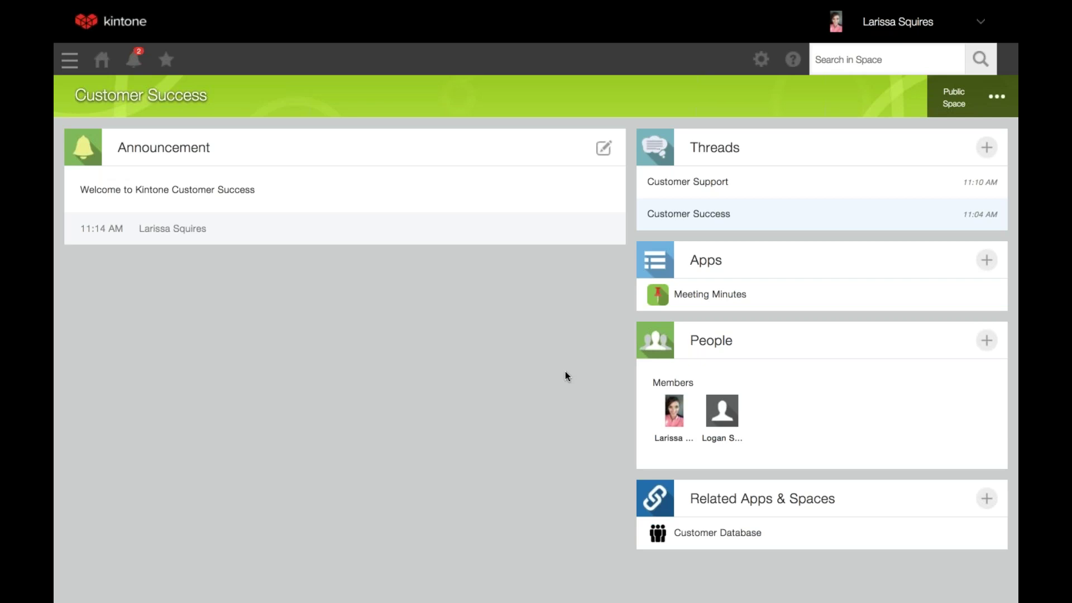
# Examine the list of spaces under Space Management in Kintone Administration.
pyautogui.click(761, 61)
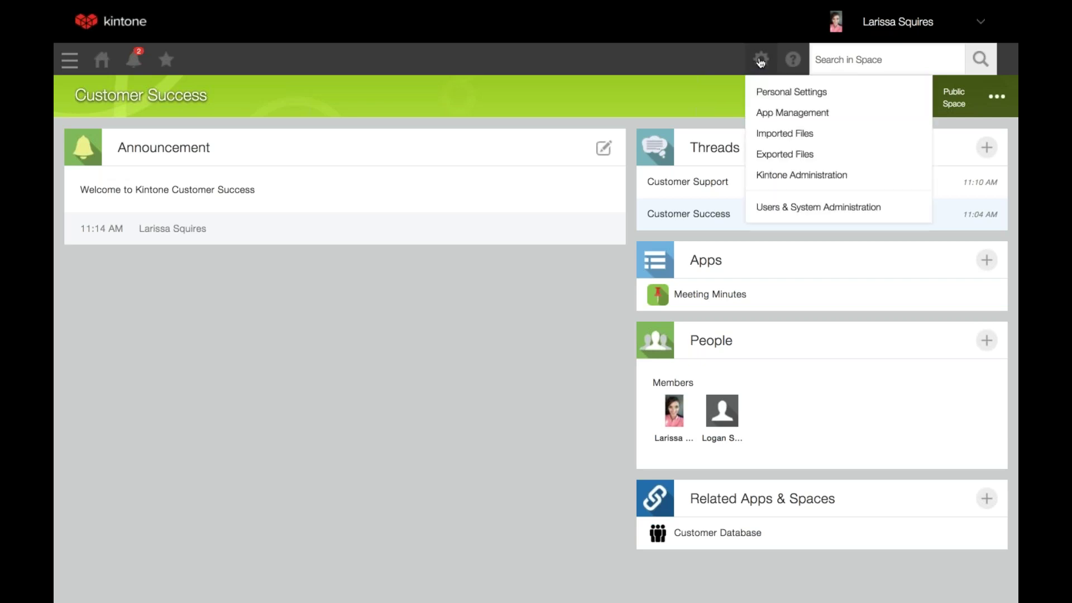
pyautogui.click(776, 176)
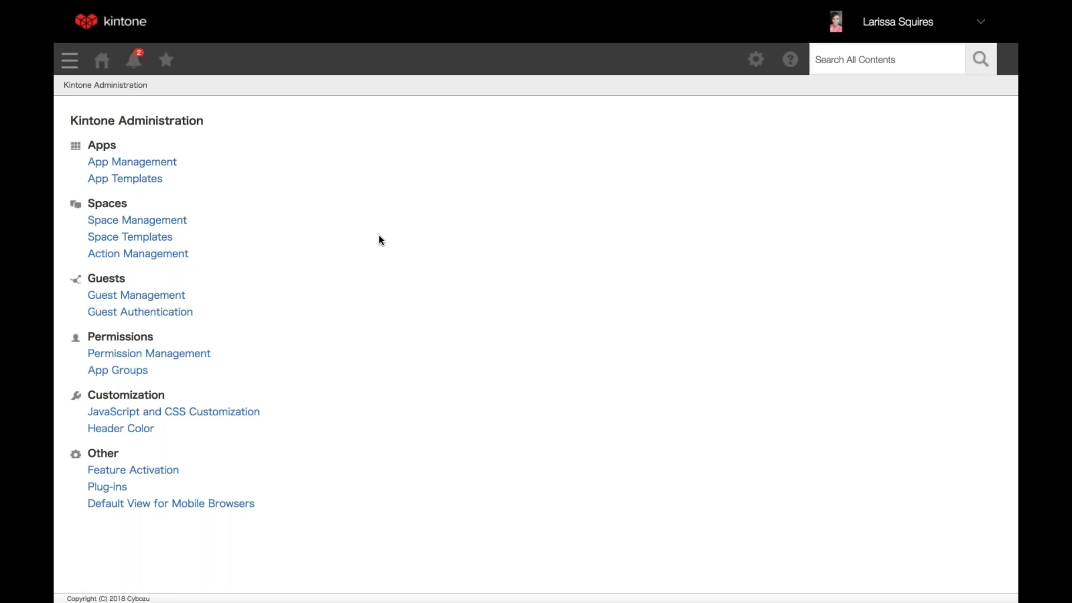
pyautogui.click(170, 224)
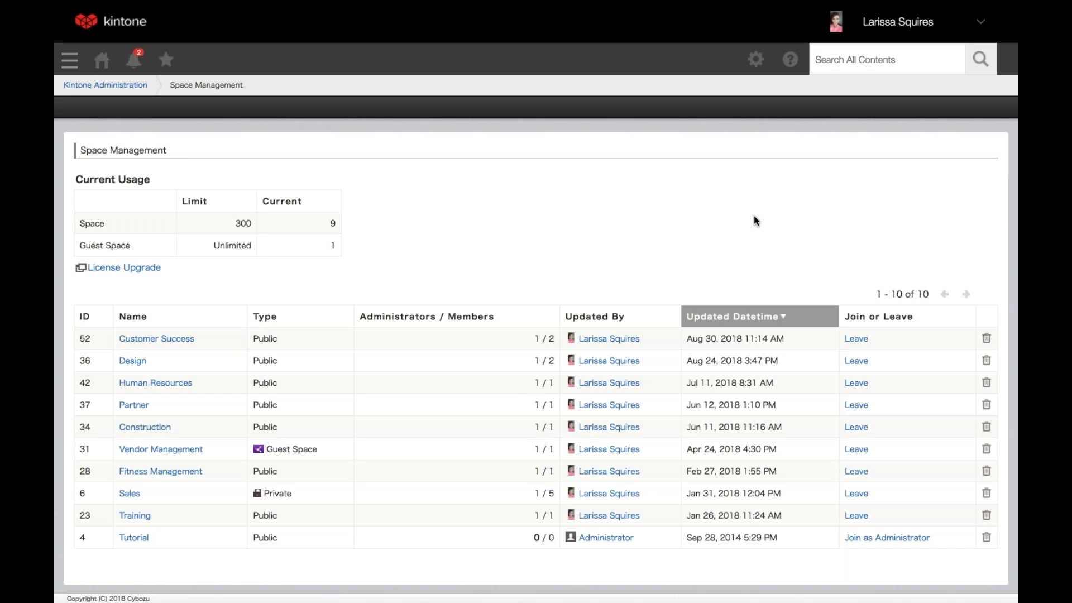
# View the space templates in Kintone Administration and inspect the Human Resources template's apps and threads without saving changes.
pyautogui.click(756, 60)
pyautogui.click(787, 177)
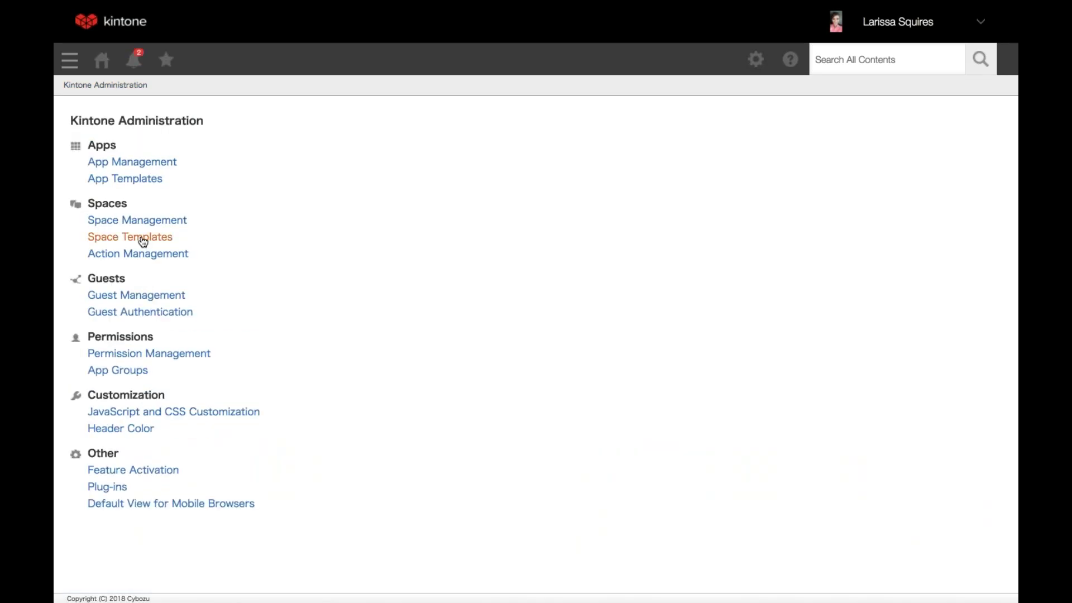
pyautogui.click(143, 241)
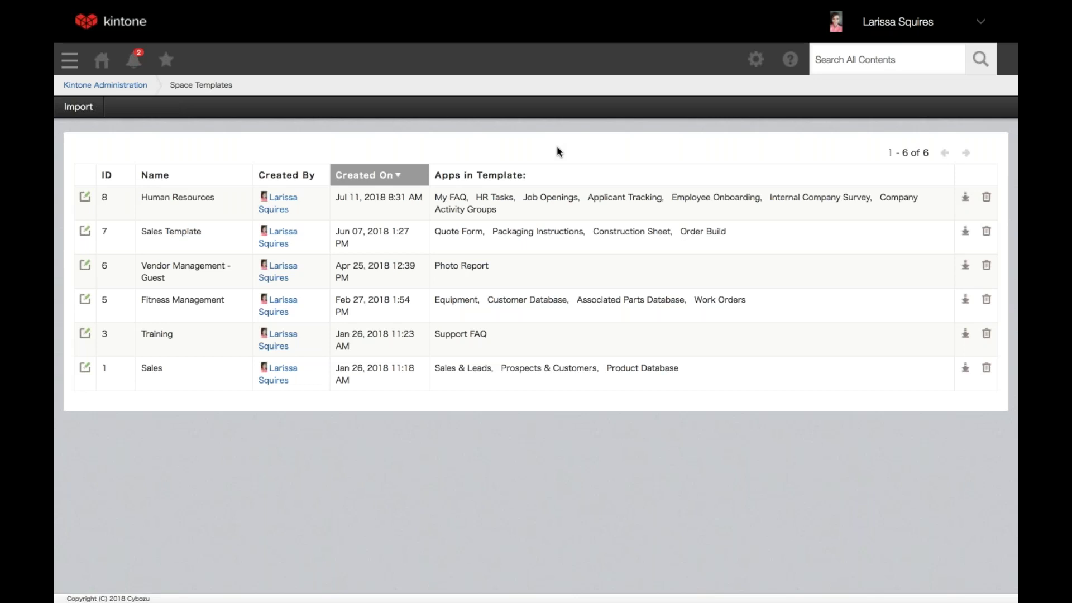
pyautogui.click(84, 198)
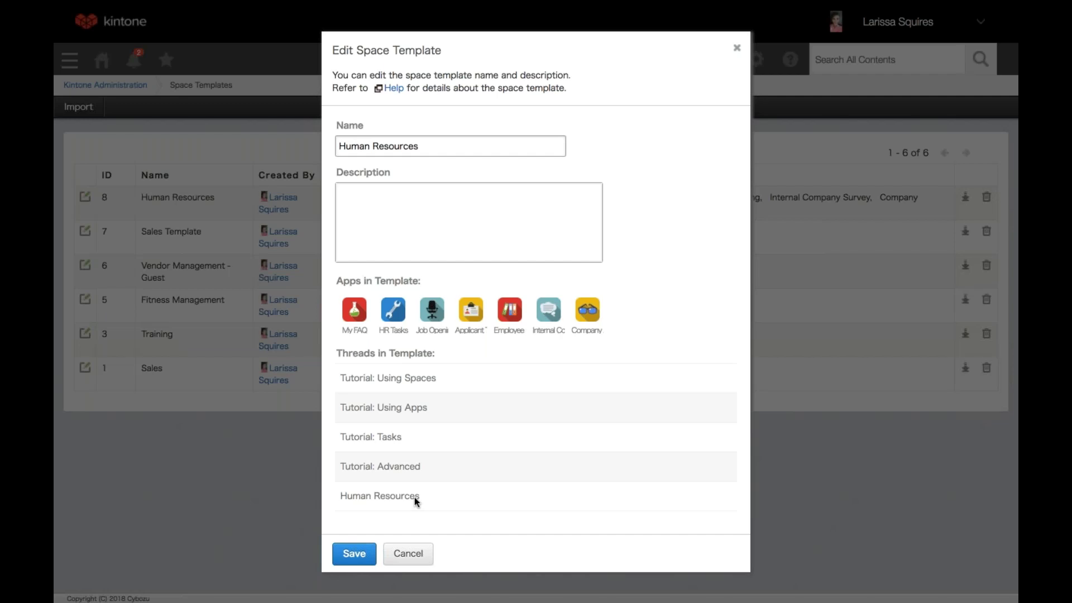
pyautogui.click(413, 557)
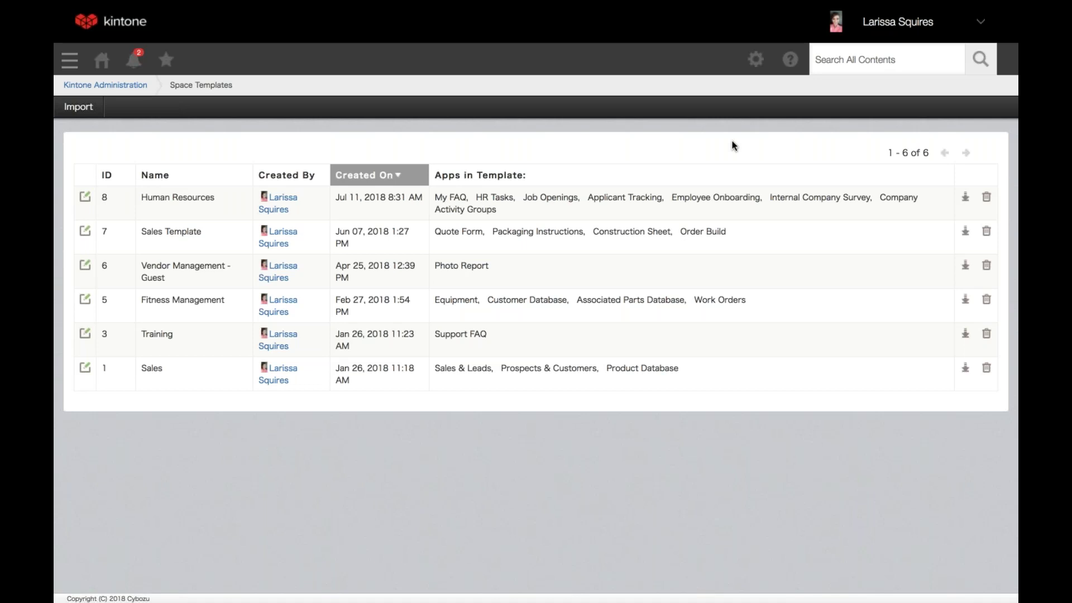
# Return to the Customer Success space and create a space template from it named Customer Success.
pyautogui.click(103, 52)
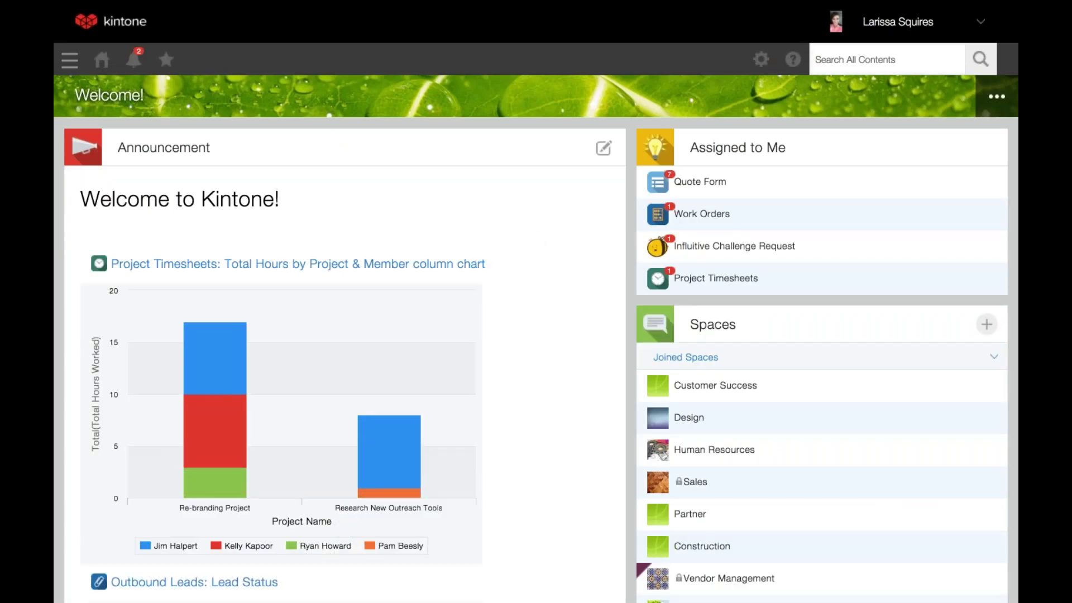
pyautogui.click(729, 393)
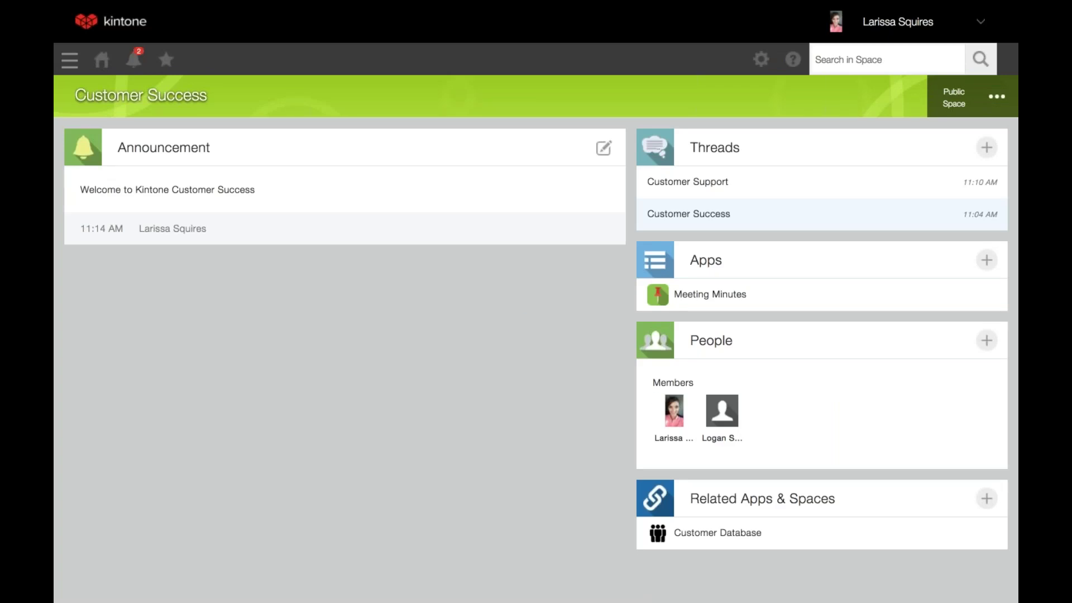
pyautogui.click(989, 100)
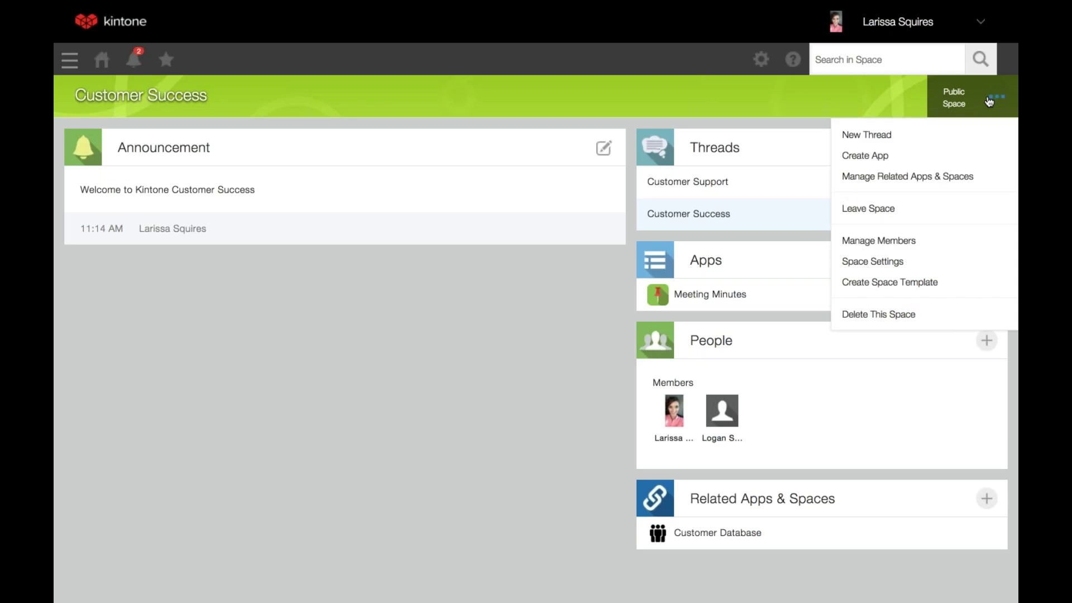
pyautogui.click(907, 283)
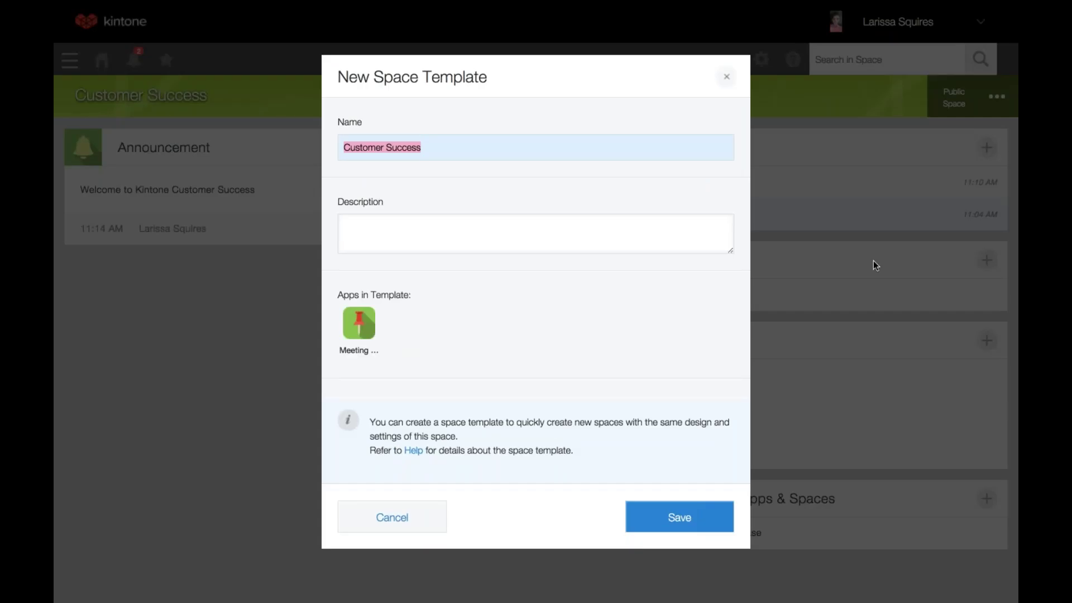
pyautogui.press('Right')
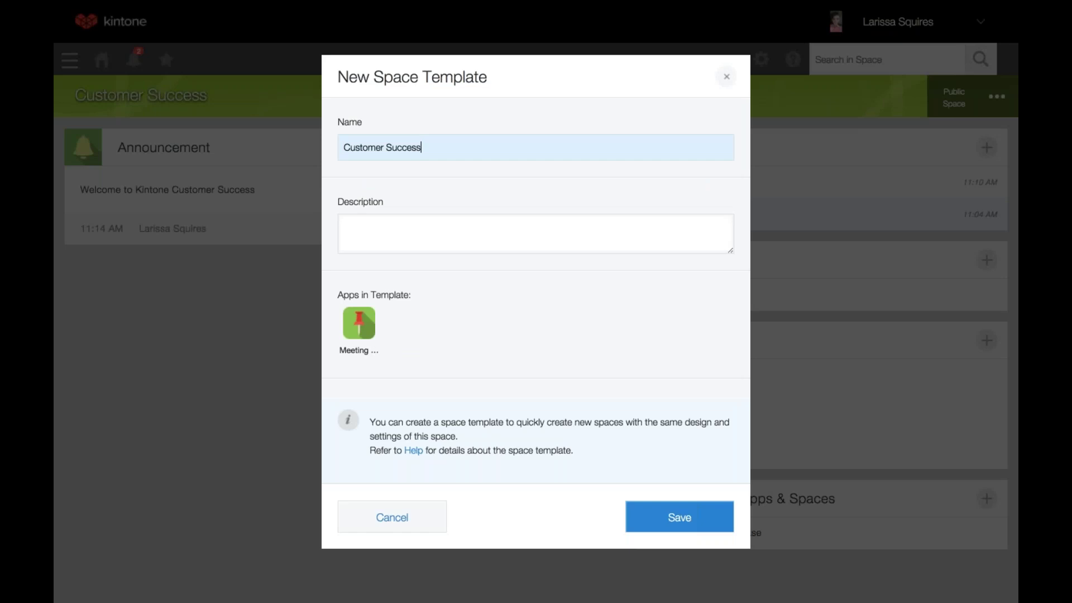
pyautogui.write('- Copy')
pyautogui.moveTo(452, 146); pyautogui.dragTo(422, 147)
pyautogui.press('BackSpace')
pyautogui.click(678, 517)
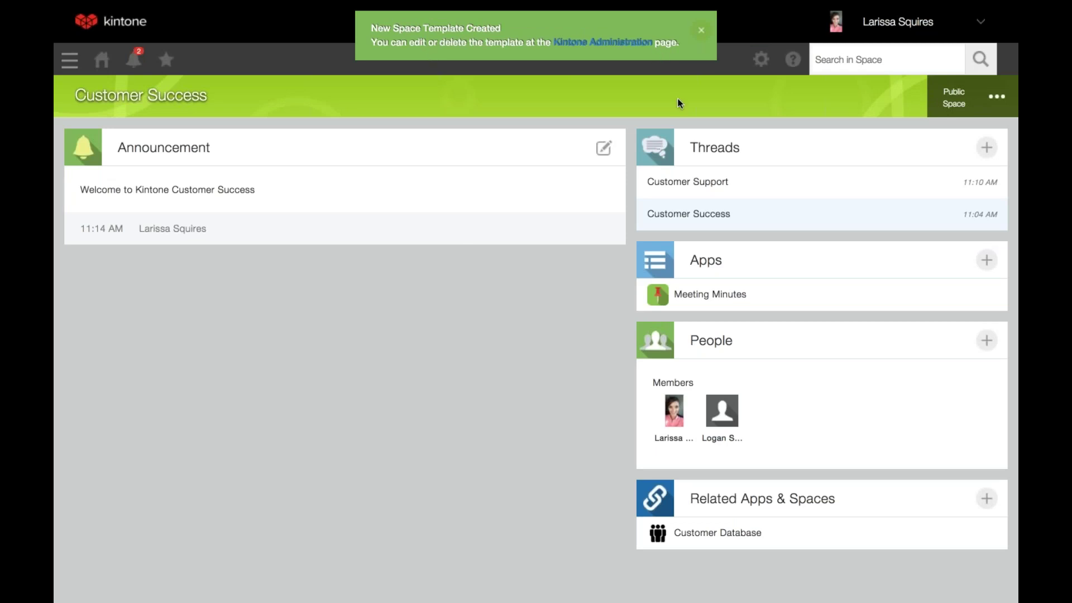
# Export the Customer Success space template from Kintone Administration as Customer Success.sptpl and dismiss the download notice.
pyautogui.click(761, 59)
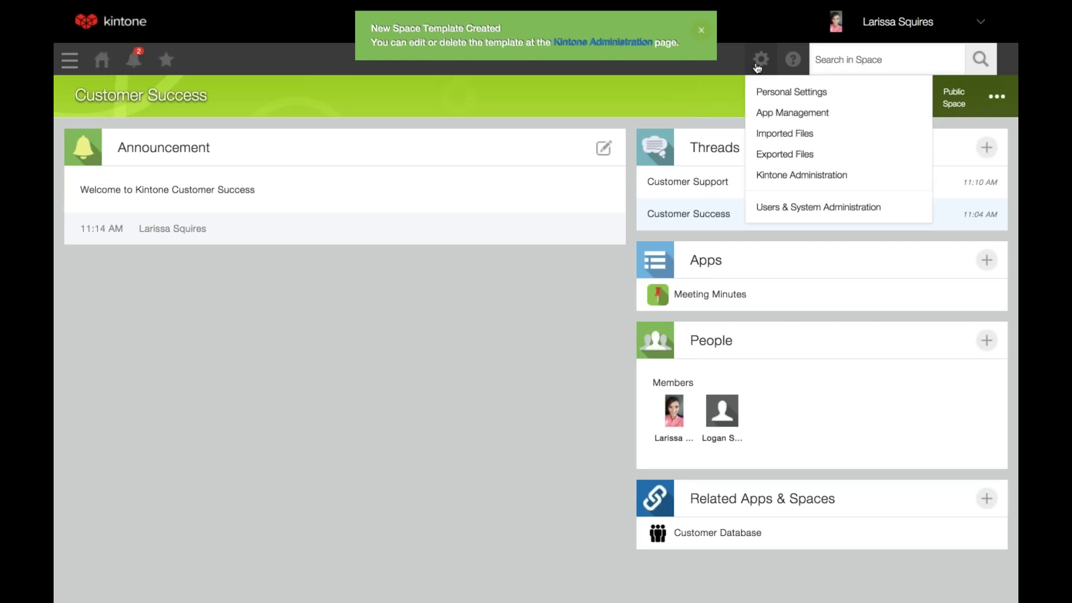
pyautogui.click(775, 176)
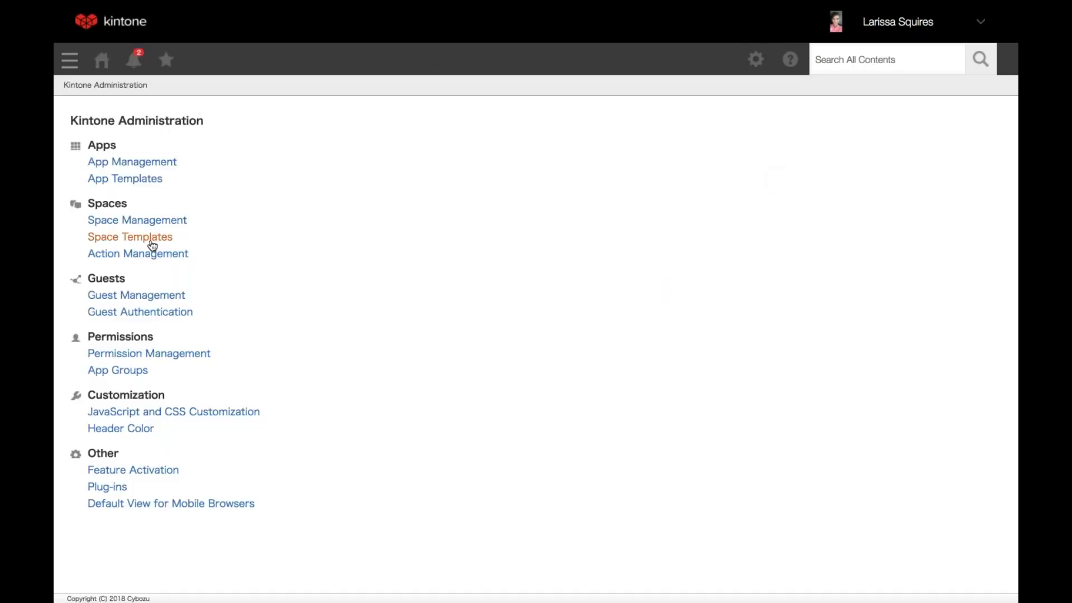
pyautogui.click(152, 246)
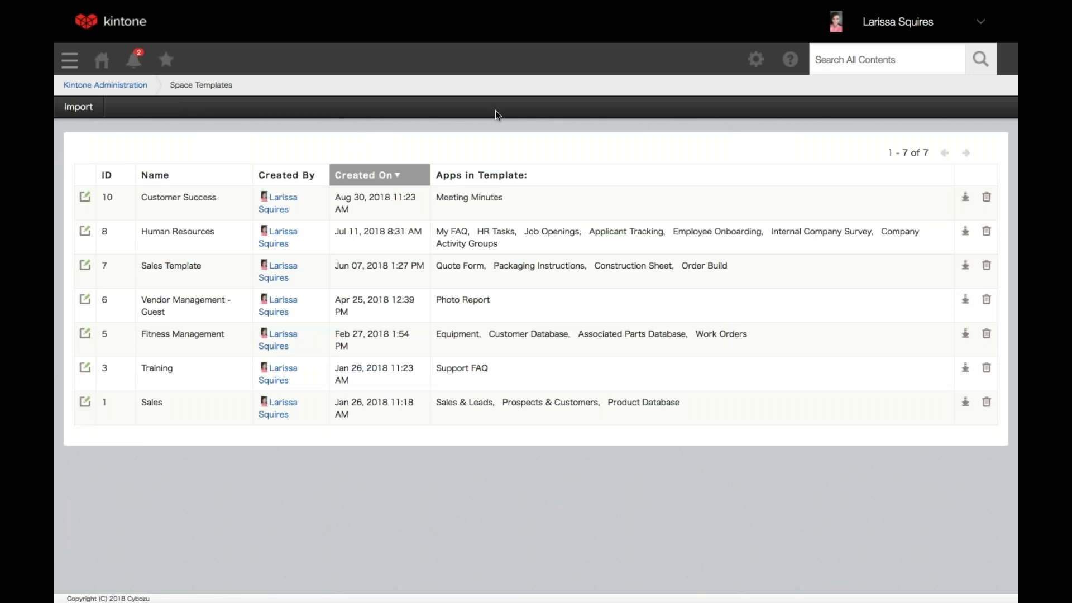
pyautogui.click(966, 198)
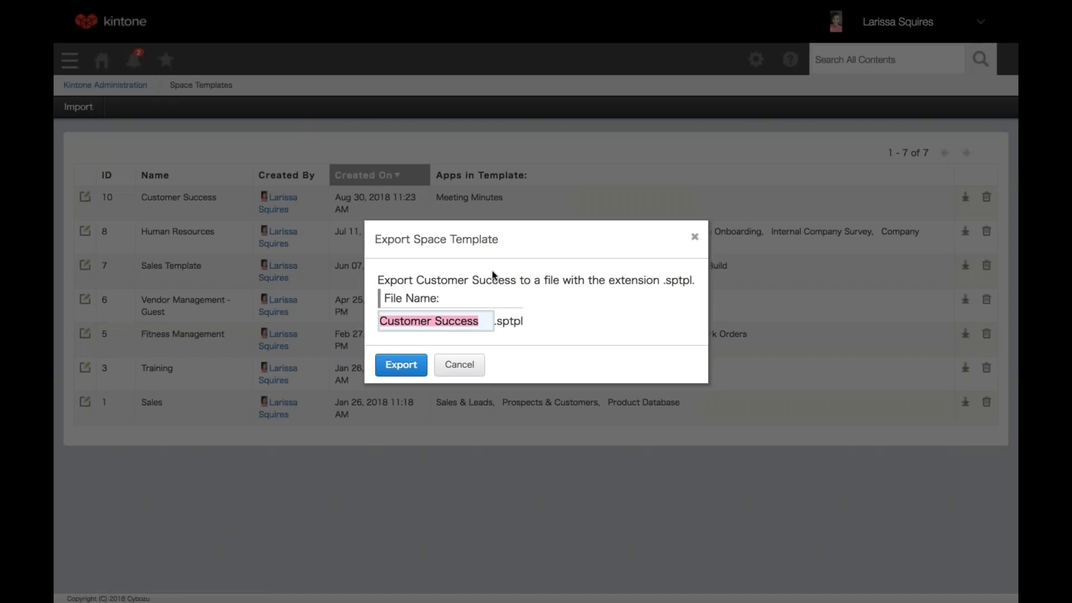
pyautogui.click(410, 370)
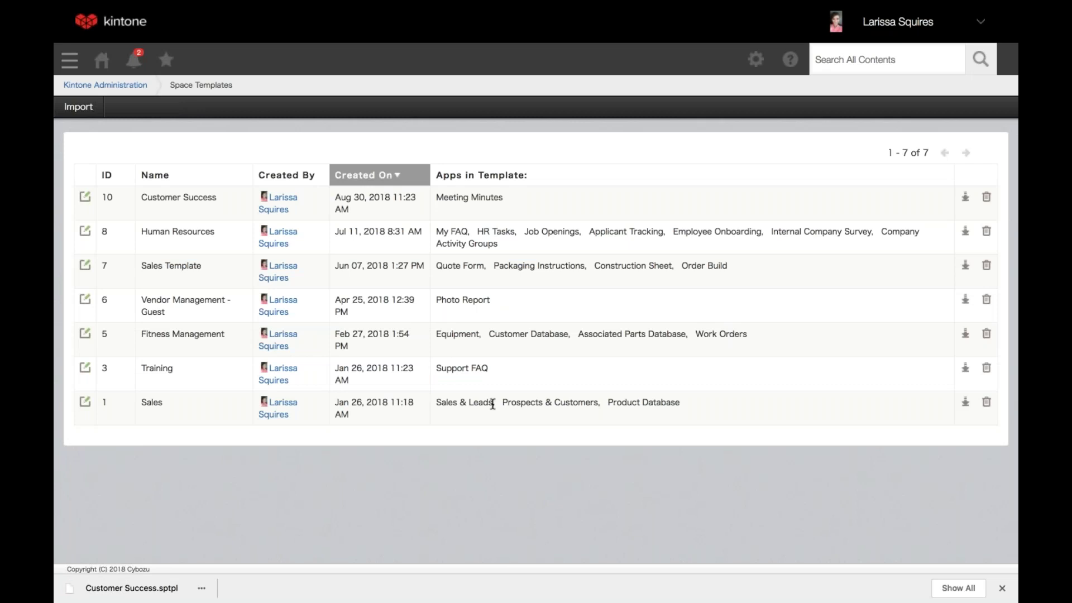
pyautogui.click(1002, 588)
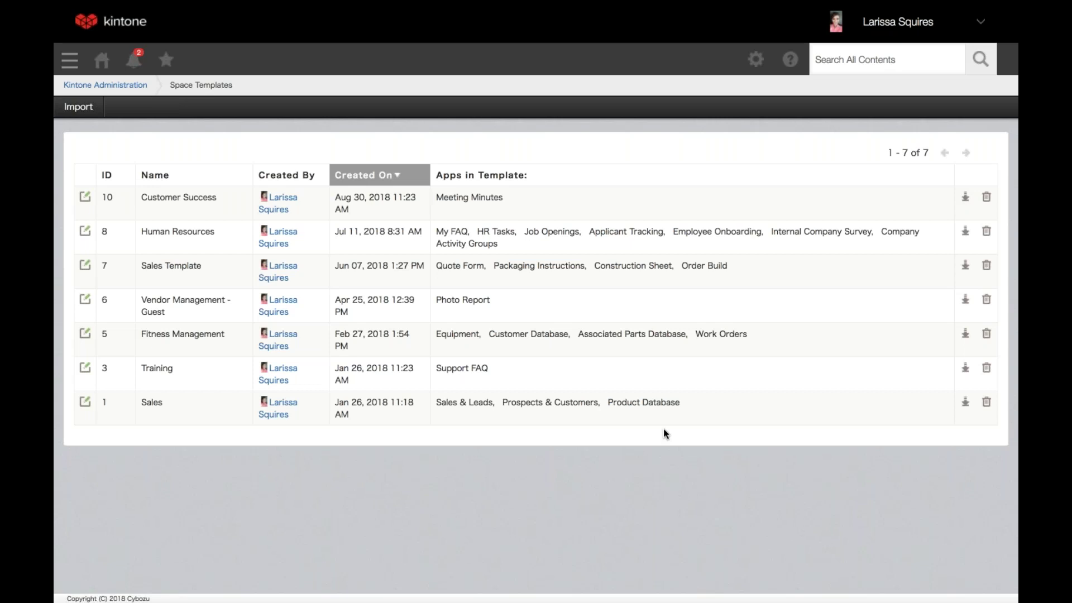
# View the space template import dialog and leave it without importing a file.
pyautogui.click(84, 111)
pyautogui.click(78, 107)
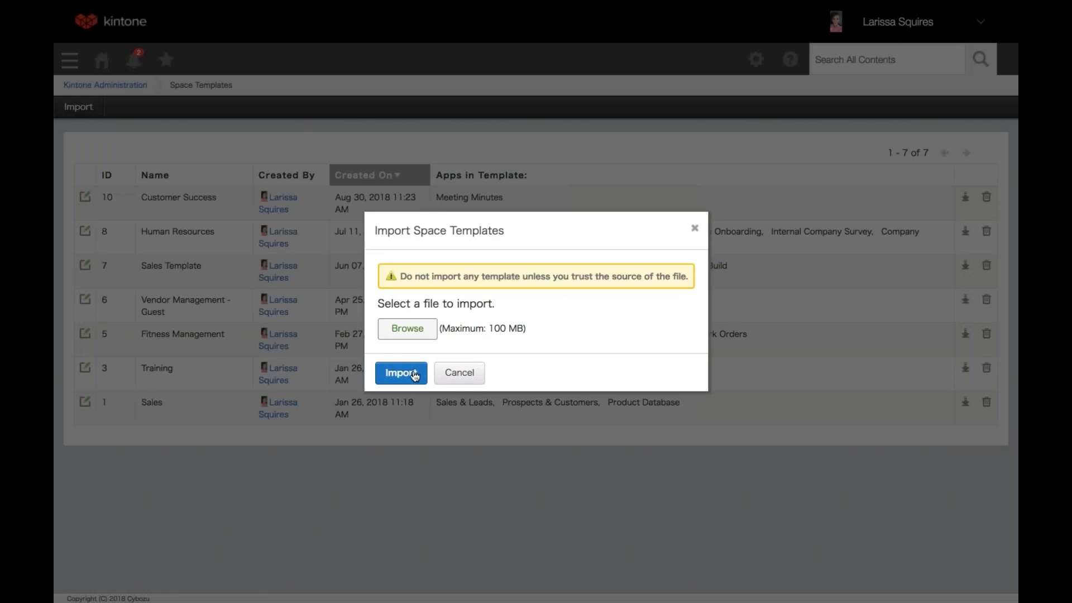
pyautogui.click(483, 381)
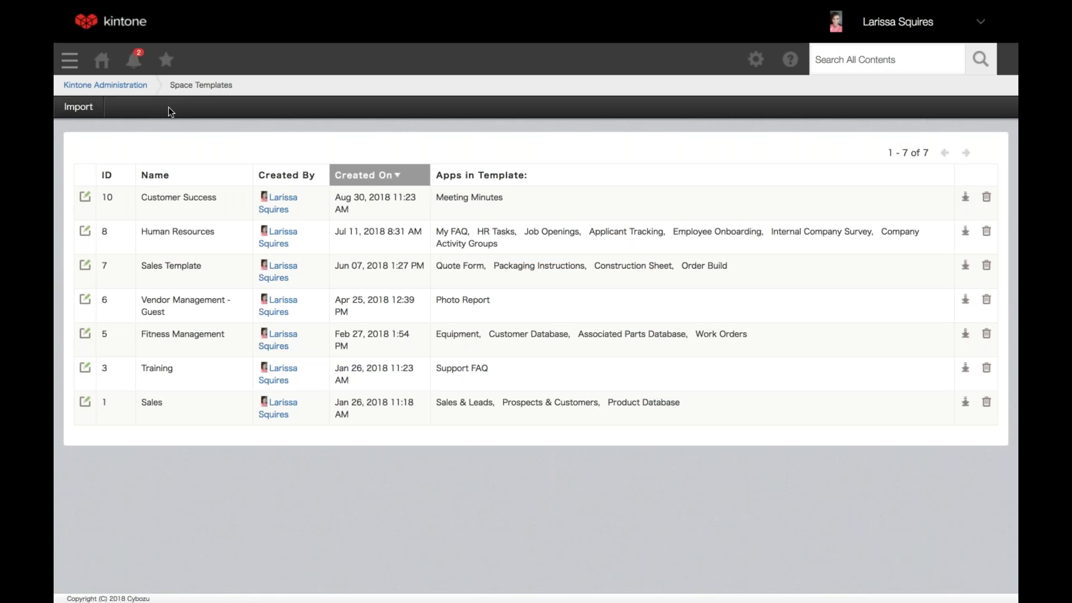
# Return to the portal and view the options for creating a new space or guest space.
pyautogui.click(101, 60)
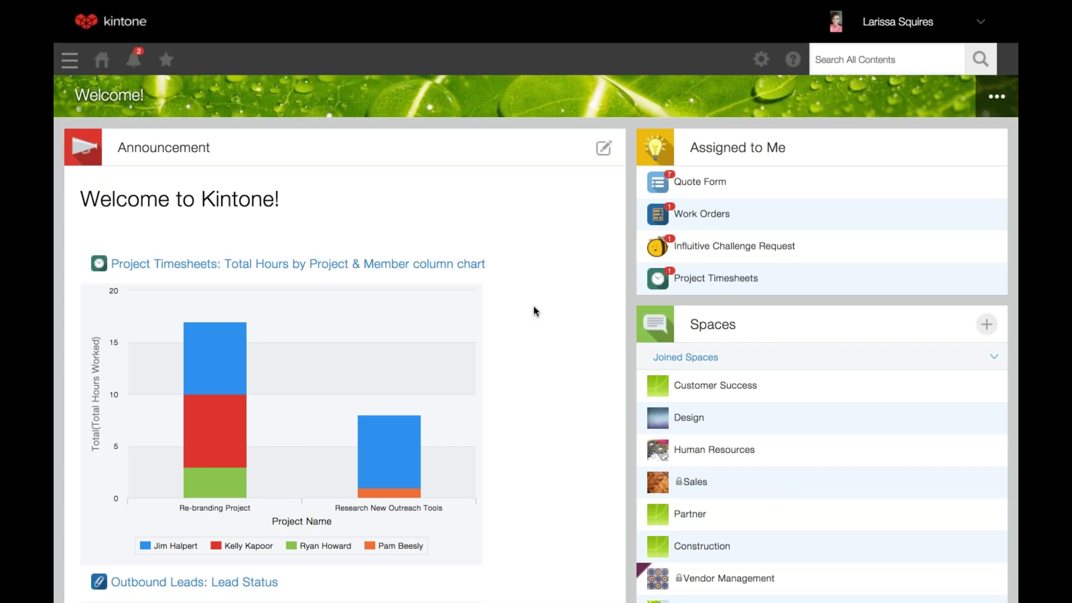
pyautogui.click(990, 328)
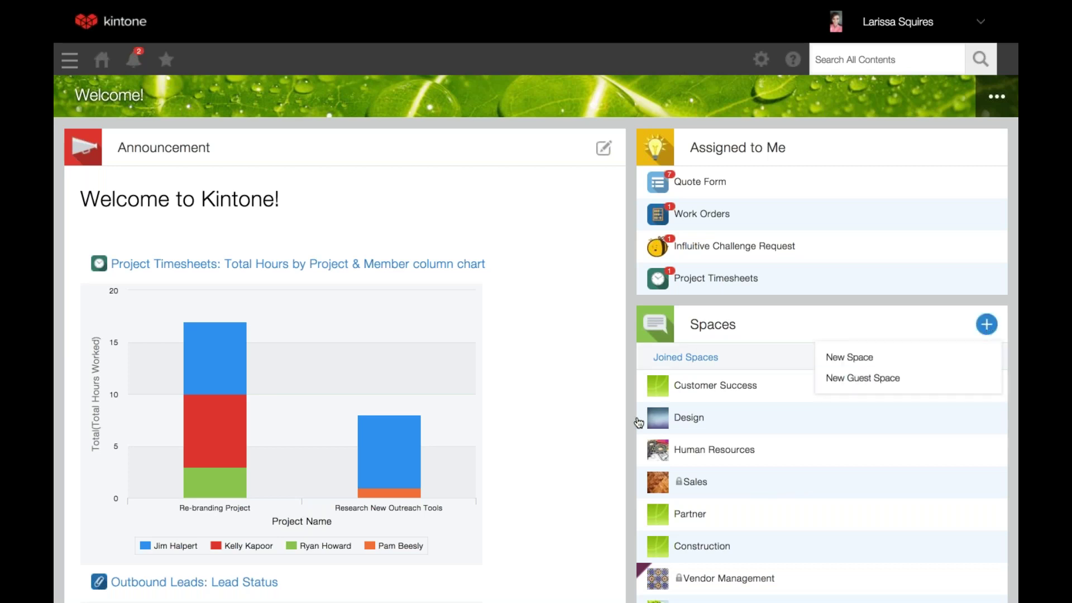
pyautogui.click(620, 420)
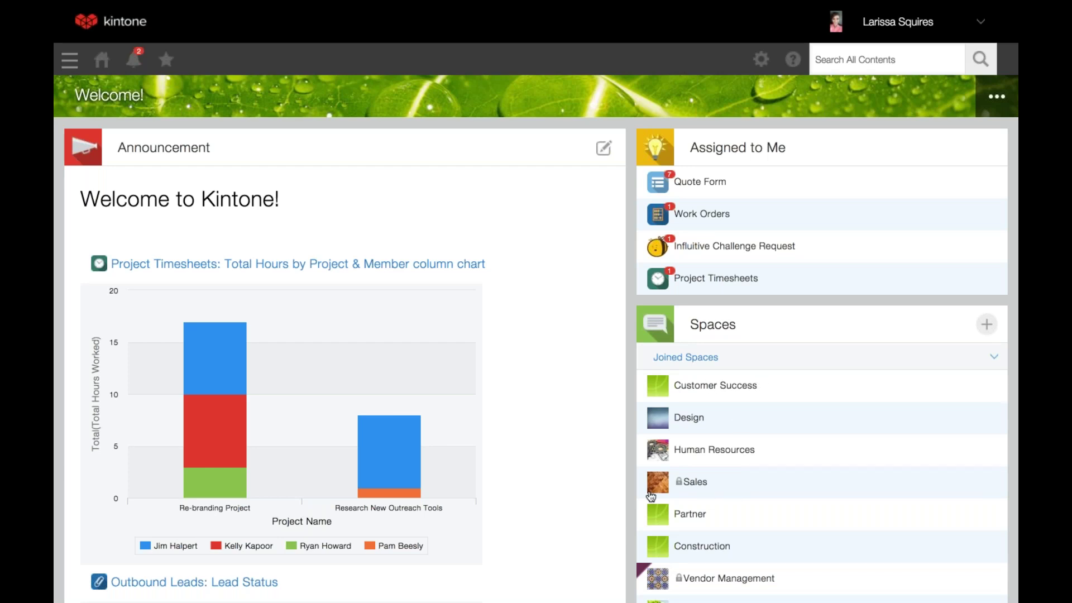
pyautogui.scroll(-1, 647, 497)
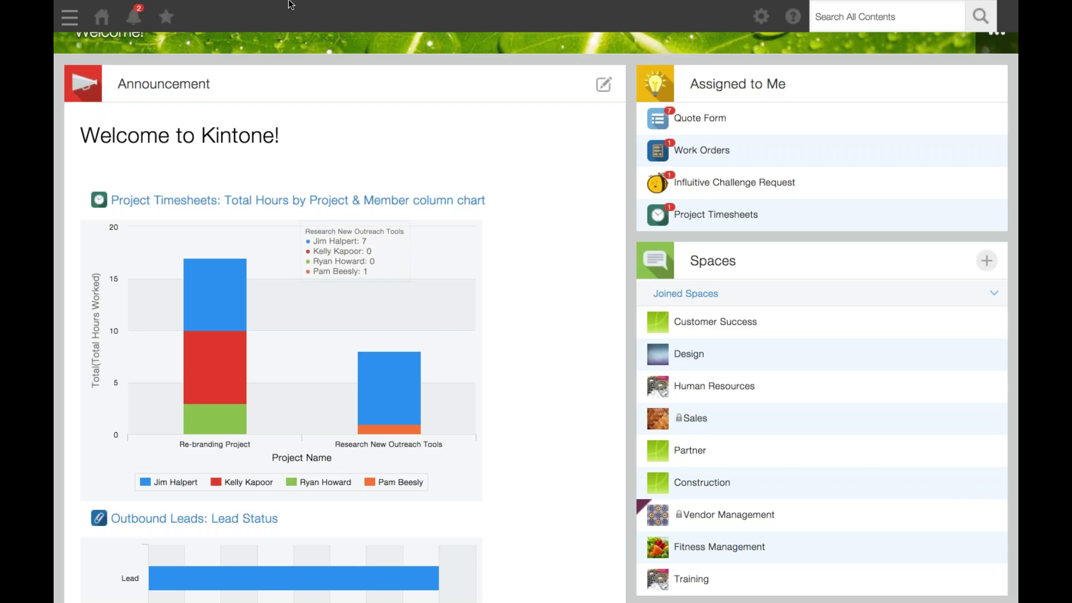
pyautogui.moveTo(292, 3)
pyautogui.click(212, 35)
pyautogui.scroll(-6, 376, 328)
pyautogui.scroll(-3, 375, 323)
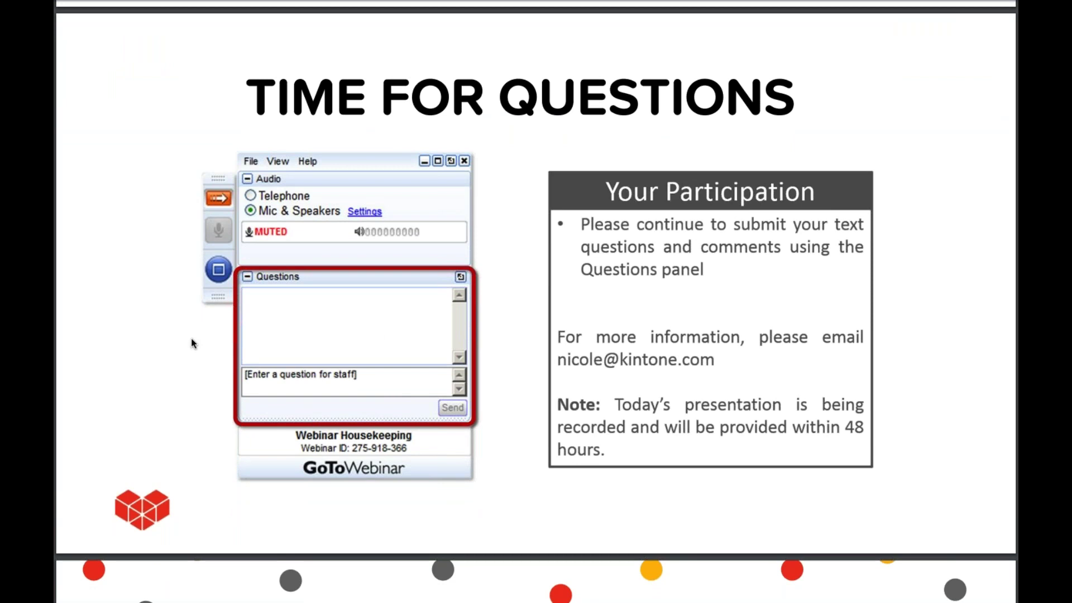
pyautogui.scroll(1, 192, 342)
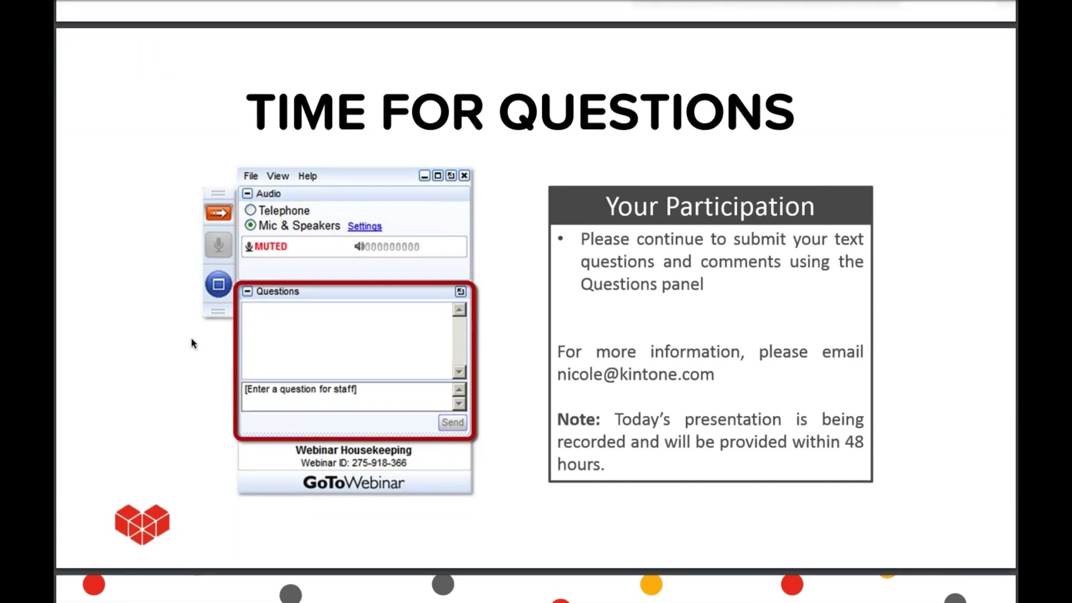